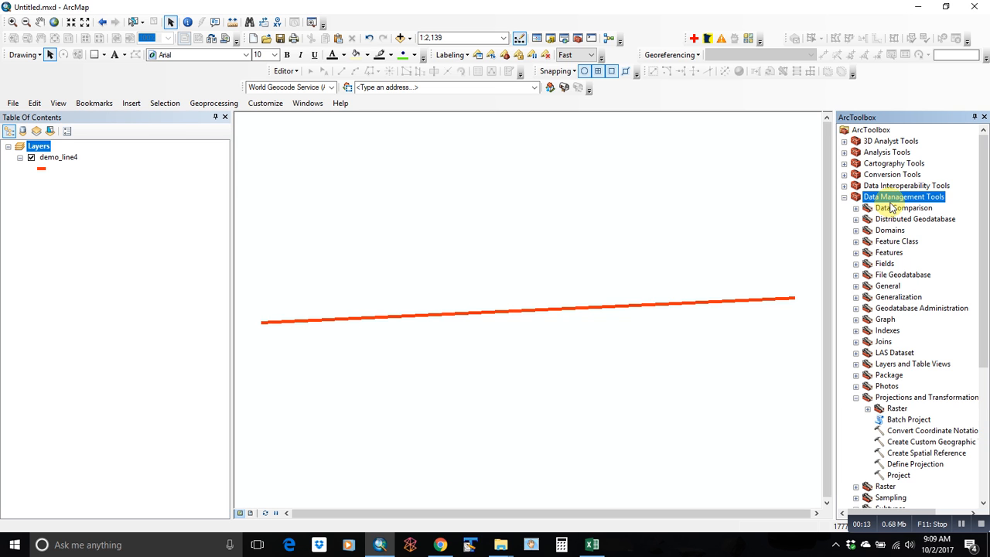
# Step: Check the projected coordinate system of the demo_line4 layer in its source properties
pyautogui.click(897, 397)
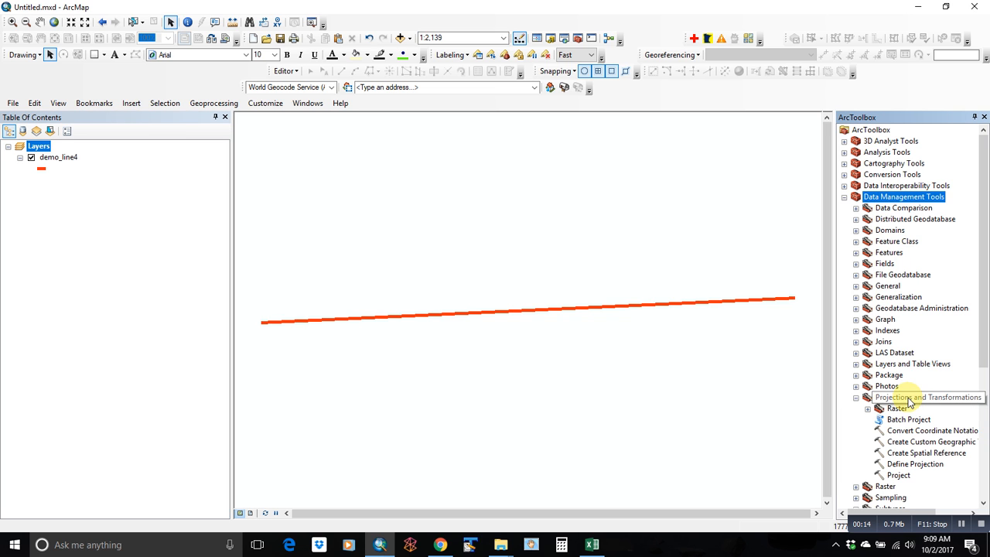
pyautogui.click(916, 466)
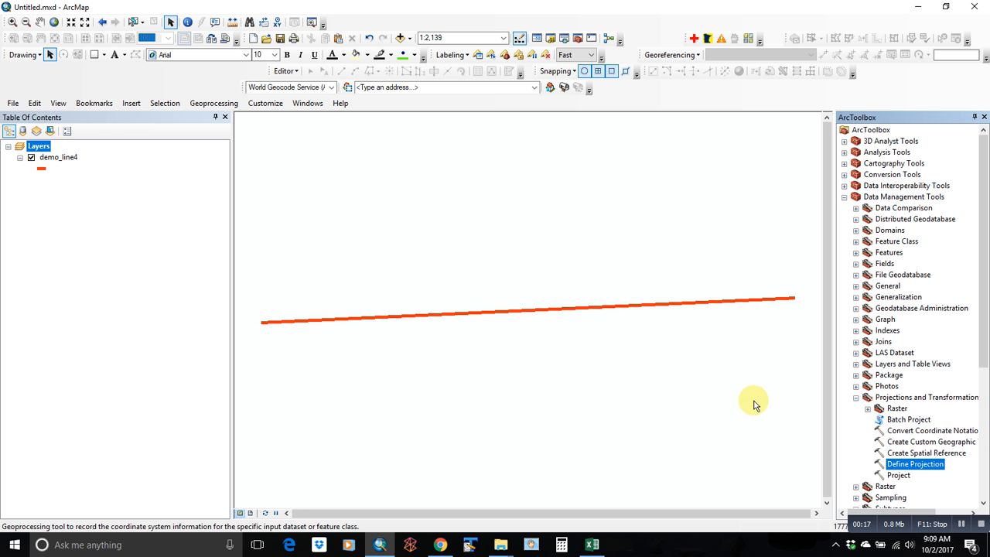
pyautogui.rightClick(58, 158)
pyautogui.click(129, 413)
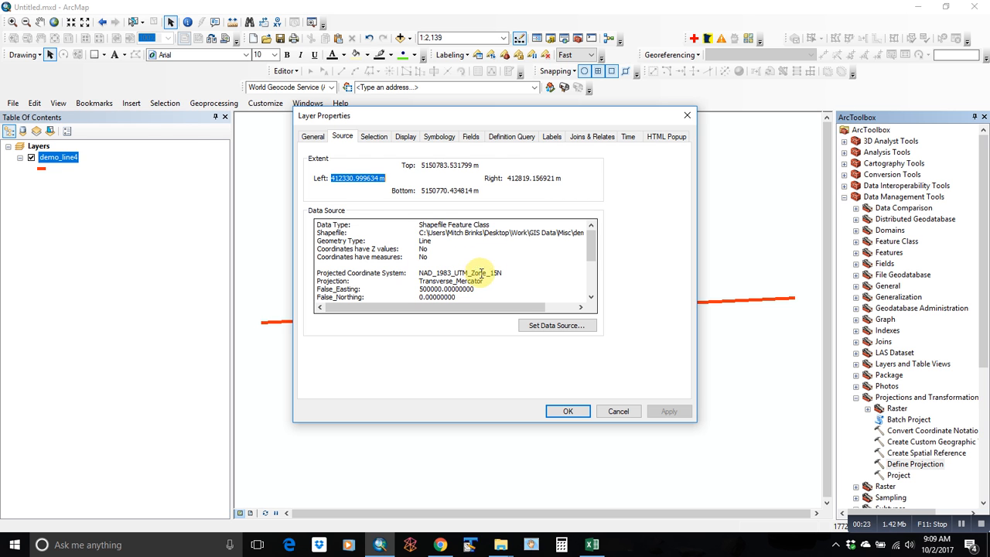
pyautogui.click(616, 409)
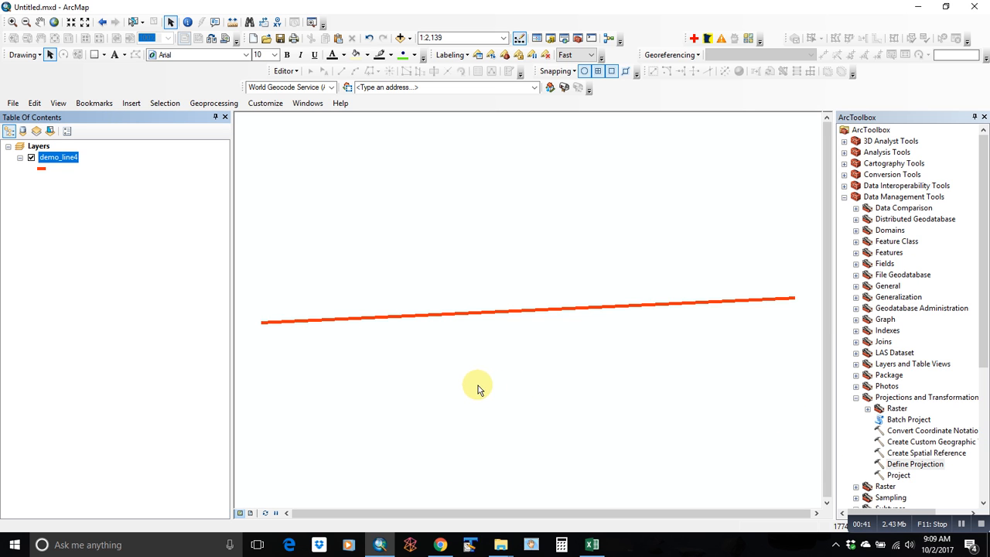
# Step: Start the Project tool with demo_line4 as the input and name the output feature class demo_line4_cc2 in Default.gdb
pyautogui.click(897, 465)
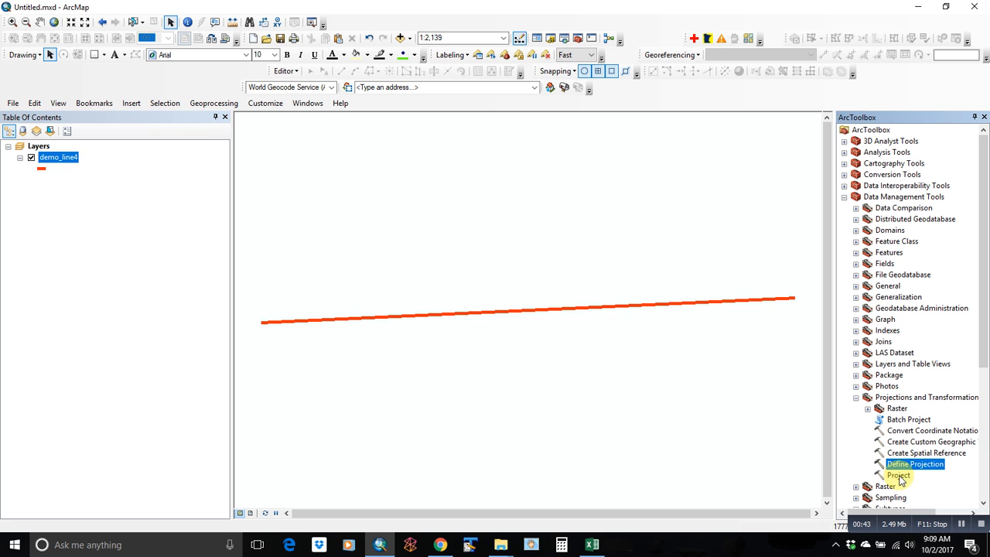
pyautogui.click(902, 477)
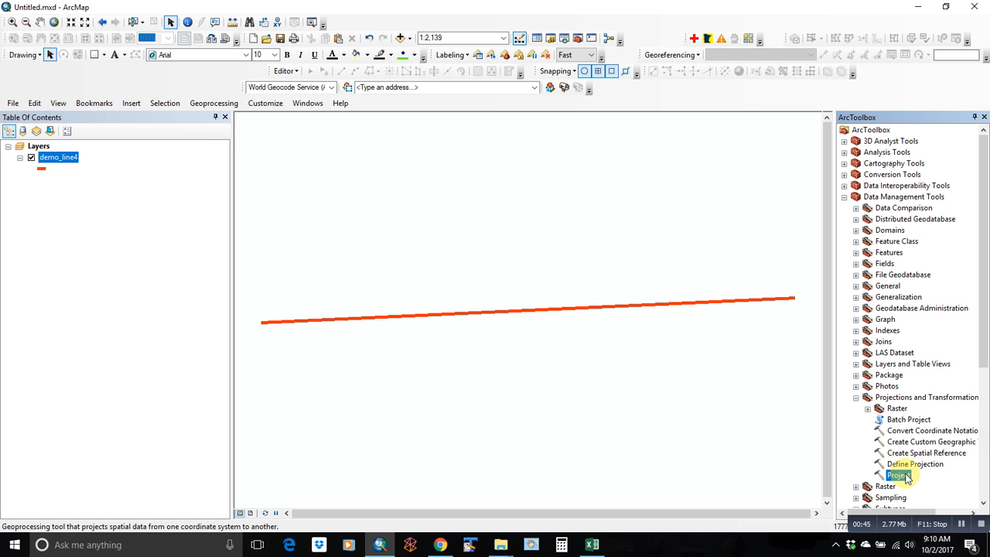
pyautogui.doubleClick(899, 475)
pyautogui.moveTo(58, 157); pyautogui.dragTo(442, 155)
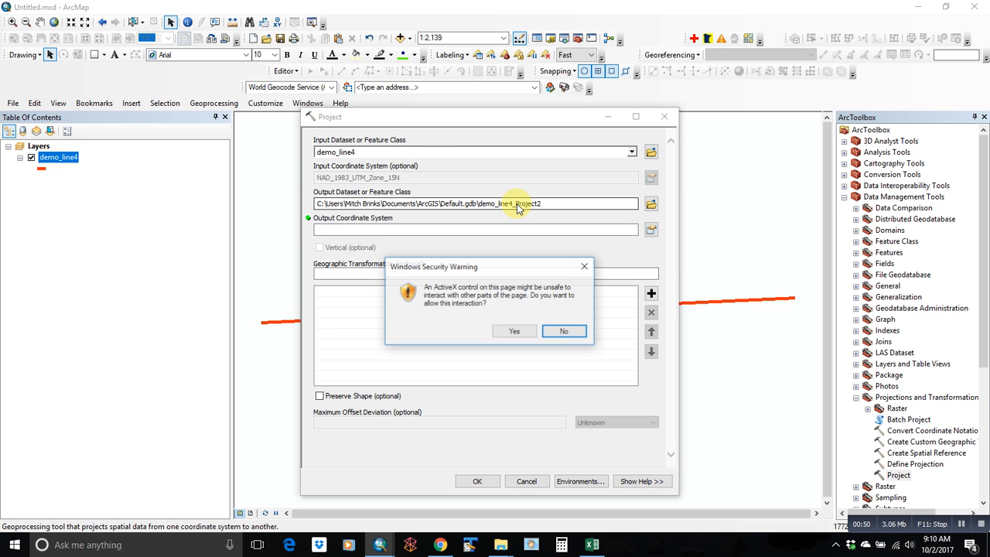
pyautogui.click(515, 331)
pyautogui.moveTo(516, 204); pyautogui.dragTo(625, 212)
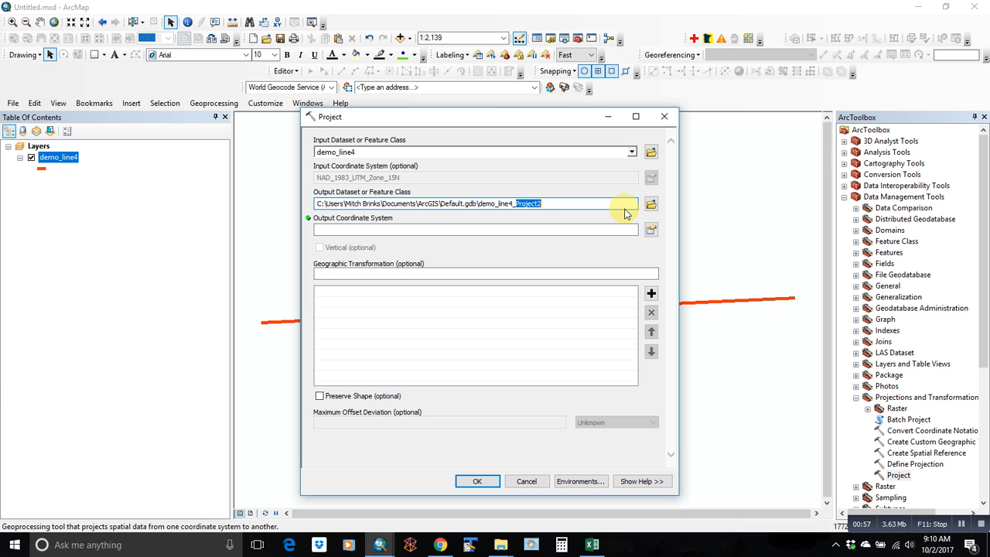
pyautogui.write('cc')
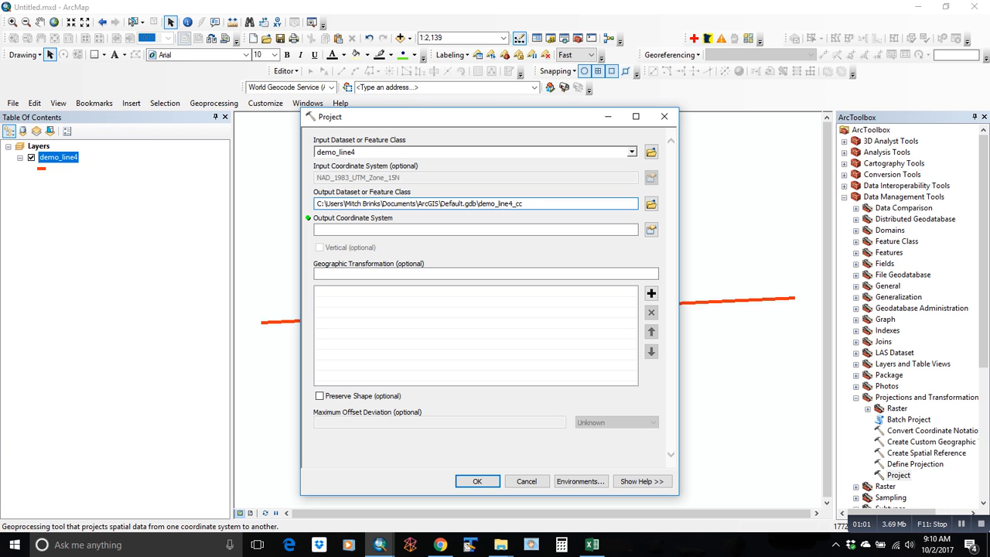
pyautogui.write('2')
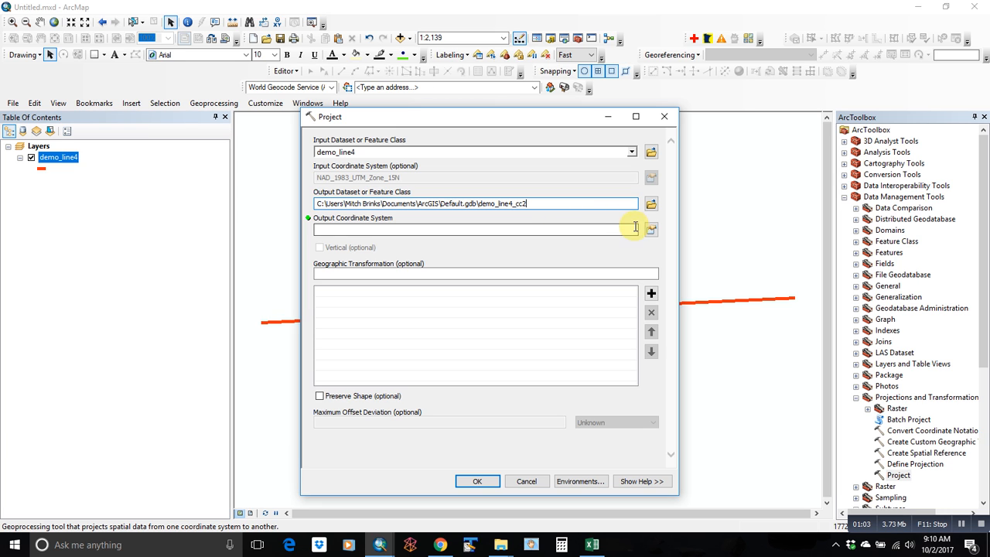
# Step: Set the output coordinate system to the Minnesota county system NAD 1983 HARN Adj MN Crow Wing (US Feet) and run the projection
pyautogui.click(651, 230)
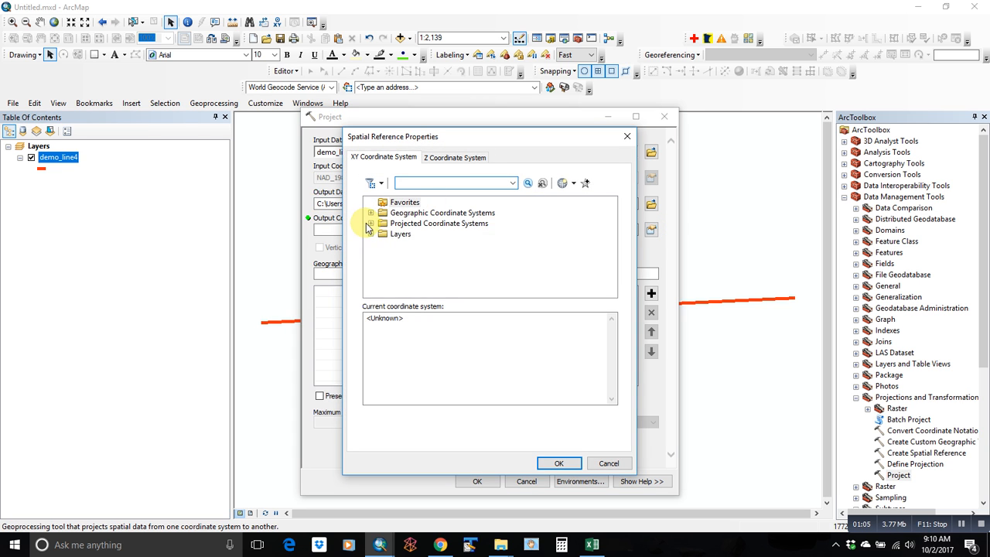
pyautogui.click(370, 224)
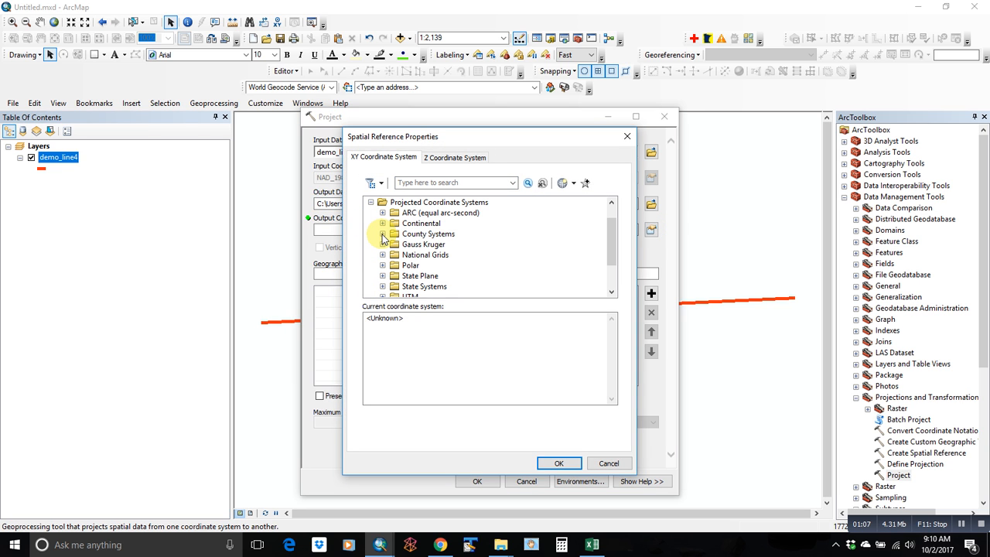
pyautogui.click(382, 234)
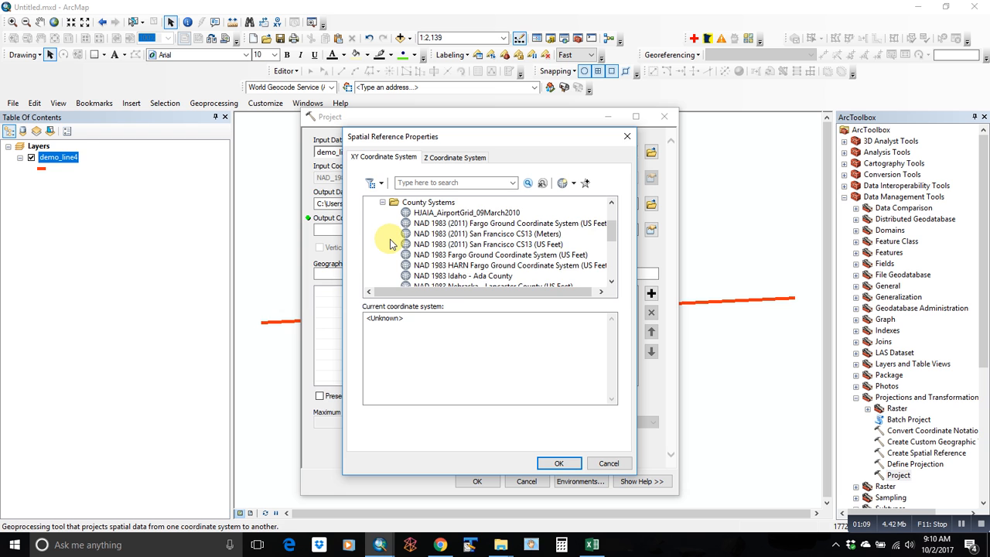
pyautogui.scroll(-2, 391, 241)
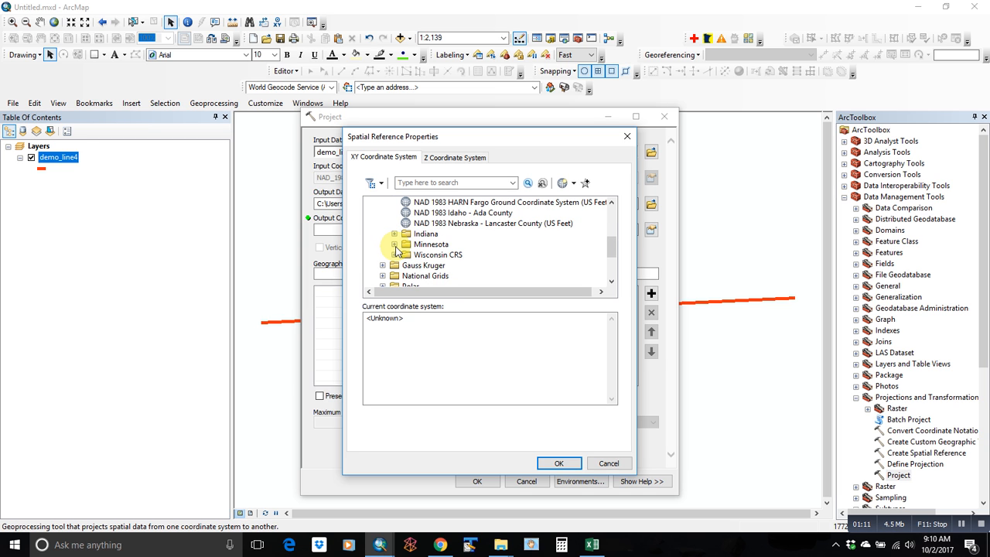
pyautogui.click(394, 244)
pyautogui.click(406, 265)
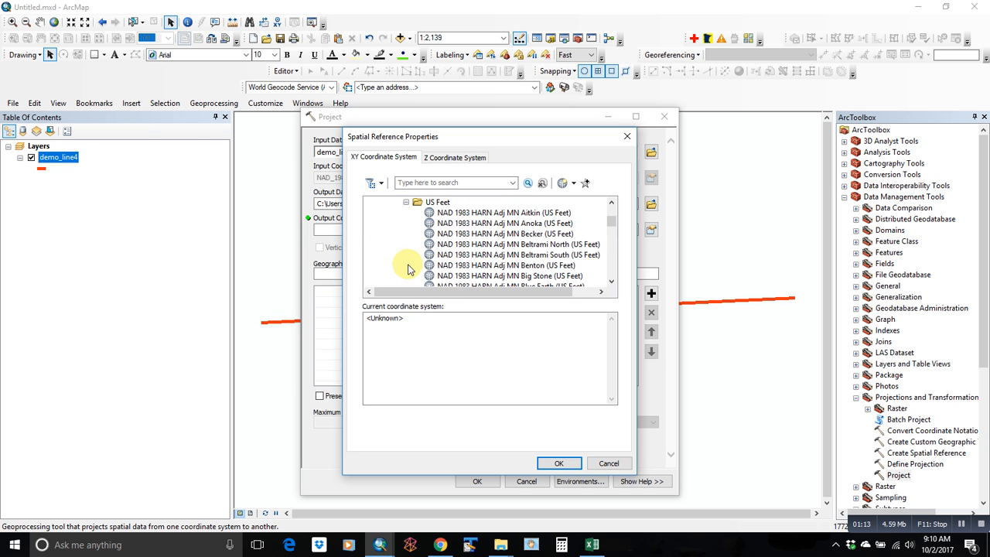
pyautogui.scroll(-2, 518, 257)
pyautogui.scroll(-1, 518, 257)
pyautogui.click(517, 265)
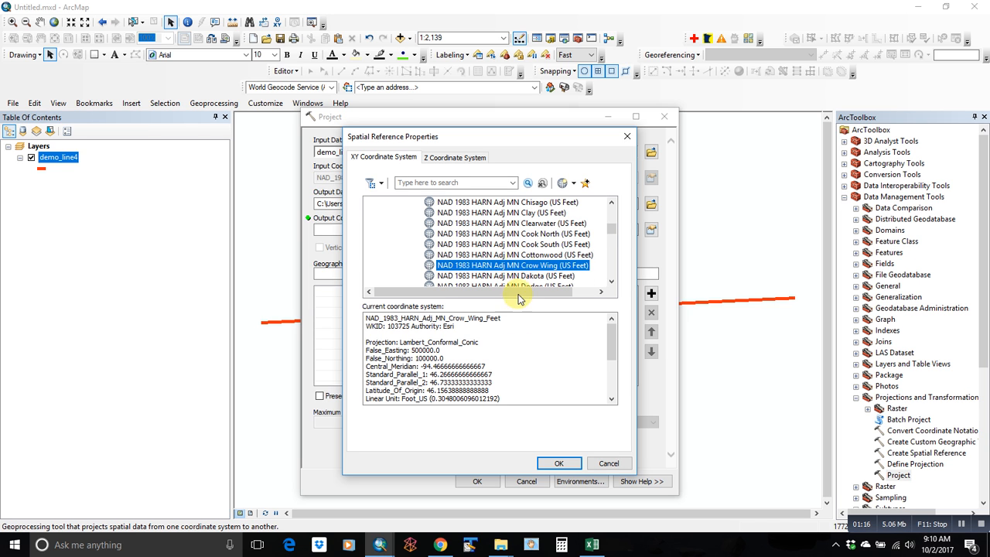
pyautogui.click(558, 463)
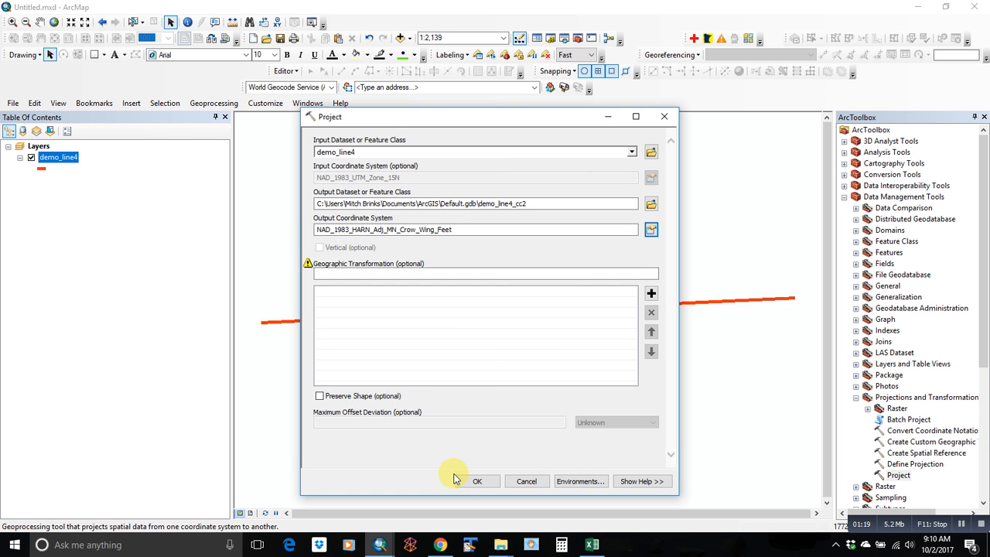
pyautogui.click(469, 483)
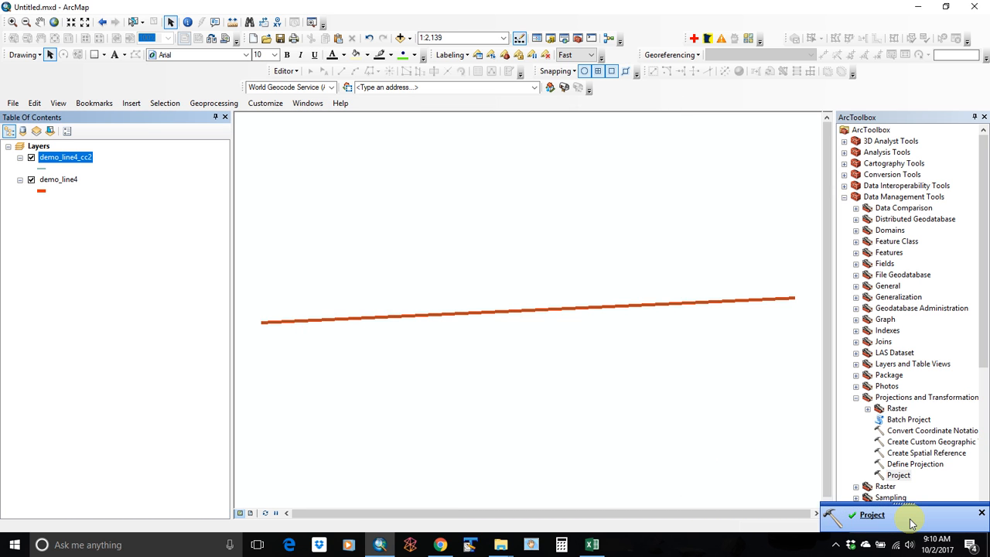
# Step: Check the projected coordinate system of the demo_line4_cc2 layer in its source properties
pyautogui.rightClick(67, 157)
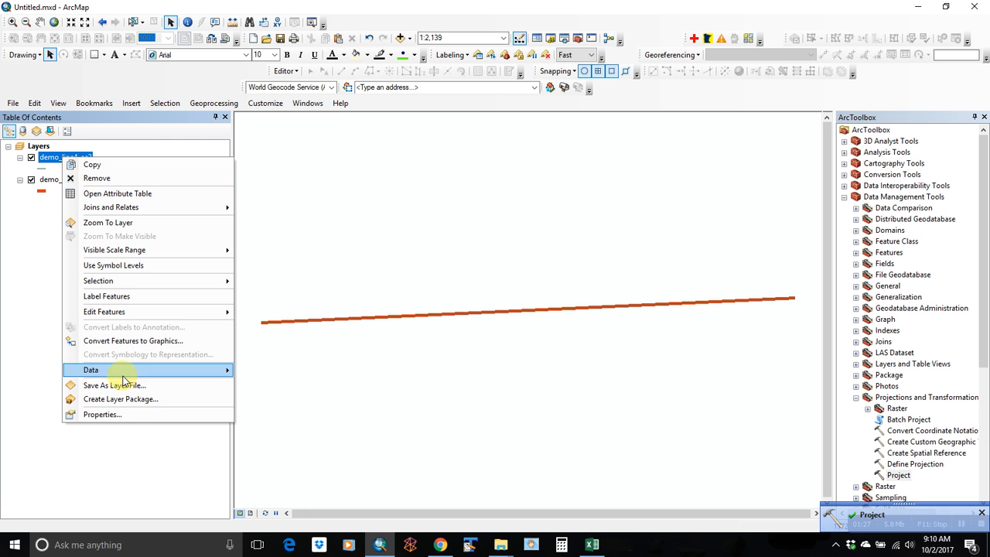
pyautogui.click(126, 417)
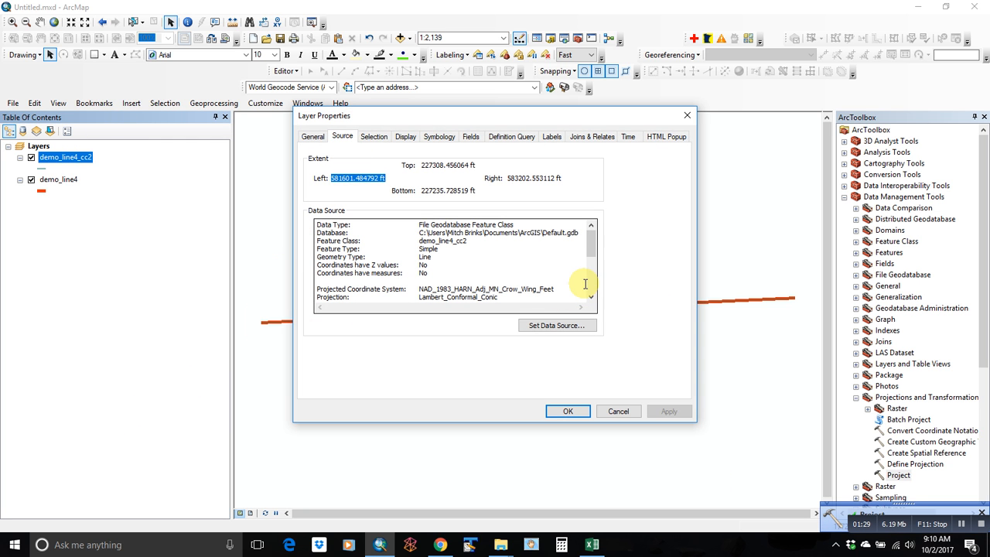
pyautogui.moveTo(552, 289); pyautogui.dragTo(419, 290)
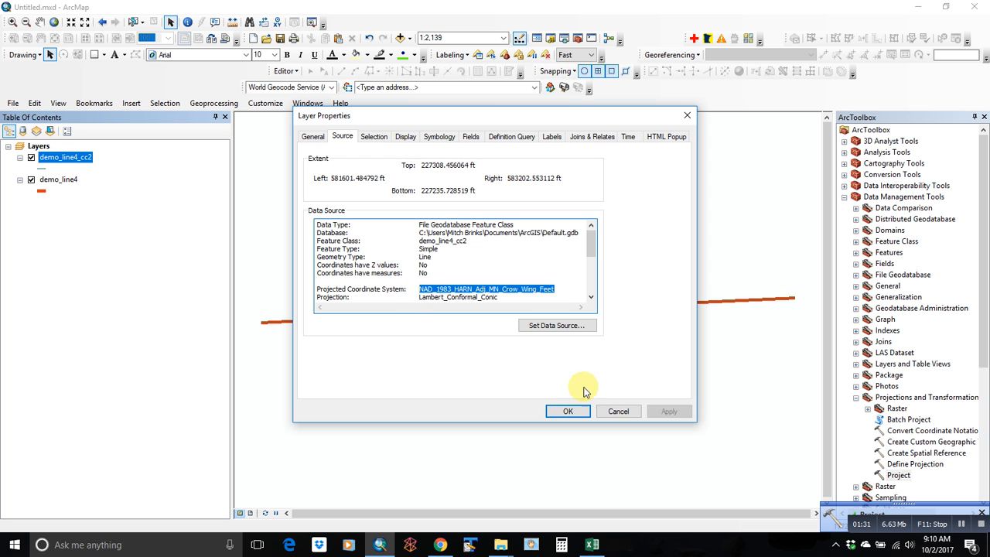
pyautogui.click(618, 411)
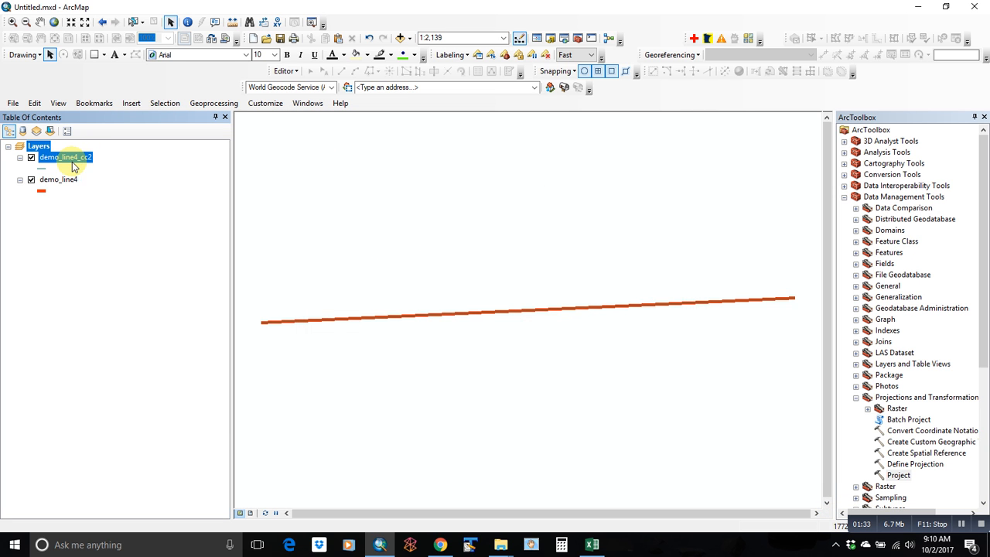
# Step: Open the attribute table of demo_line4_cc2 and add a field named X of type Double
pyautogui.rightClick(74, 164)
pyautogui.click(100, 198)
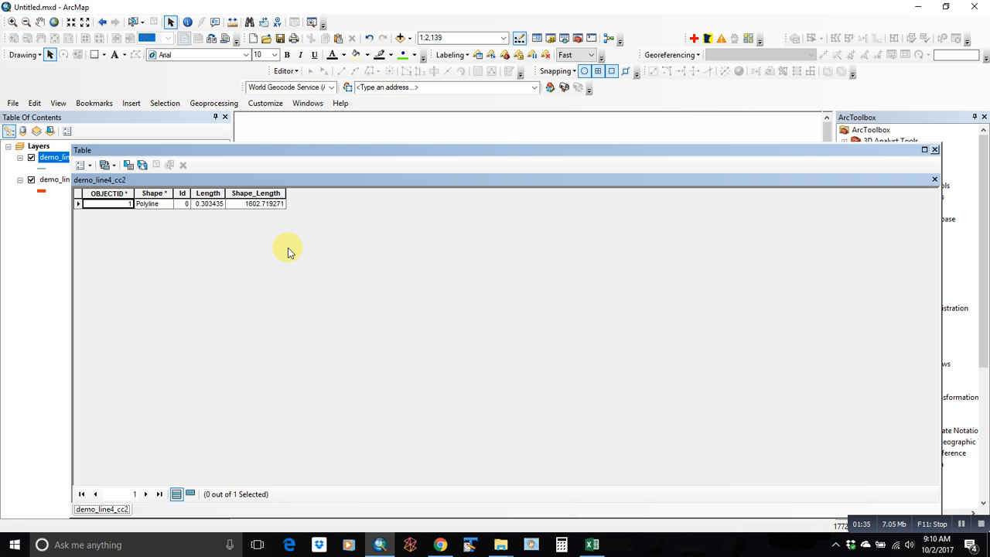
pyautogui.click(82, 165)
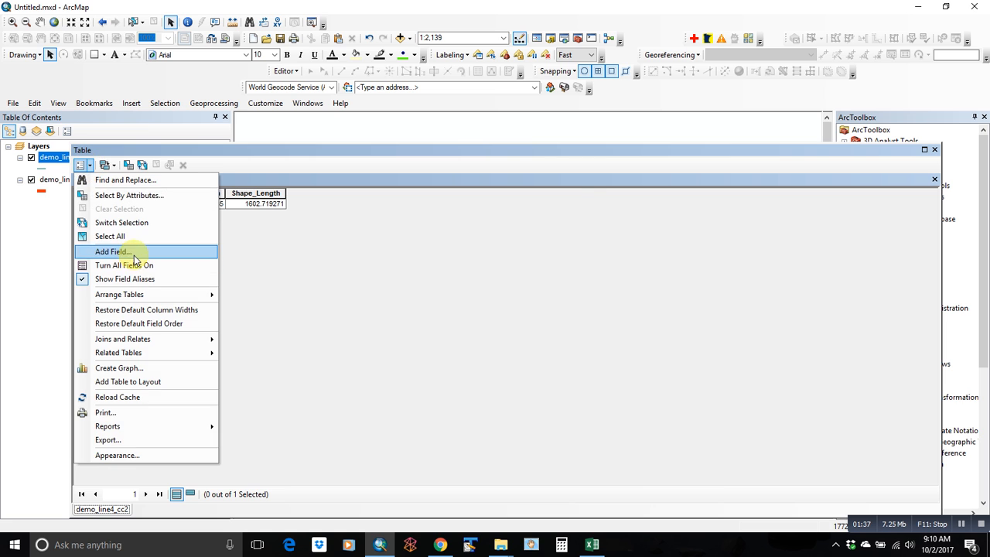
pyautogui.click(112, 252)
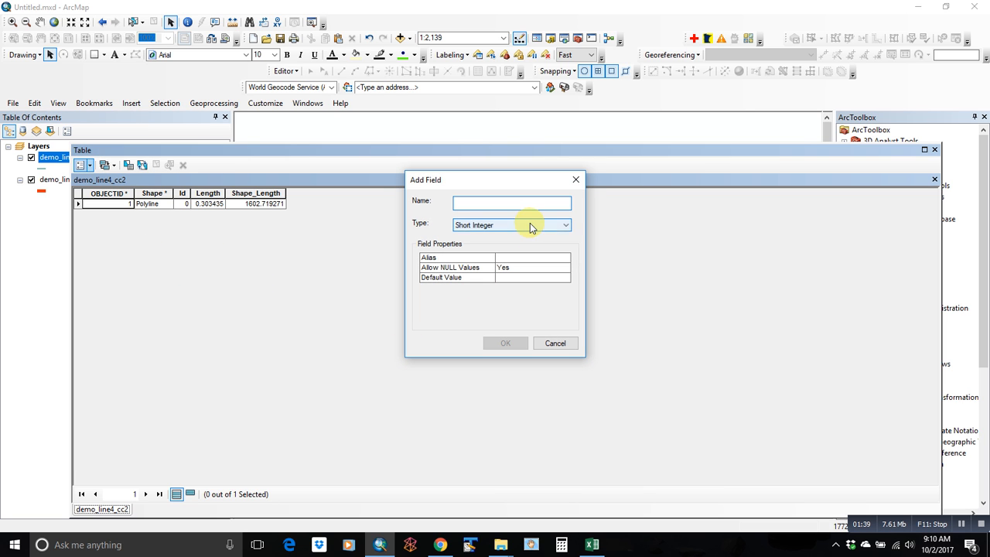
pyautogui.click(530, 226)
pyautogui.click(480, 260)
pyautogui.click(498, 204)
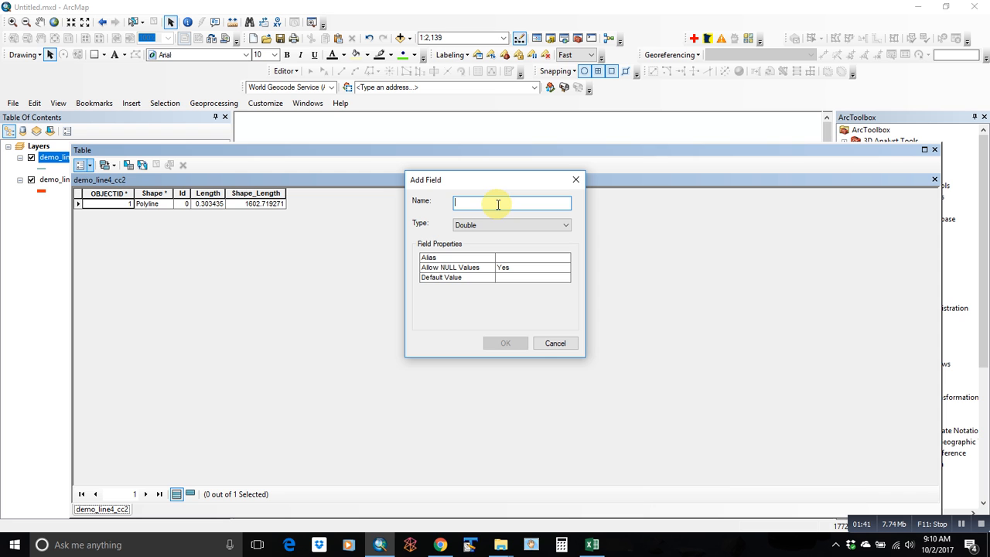
pyautogui.write('X')
pyautogui.click(506, 343)
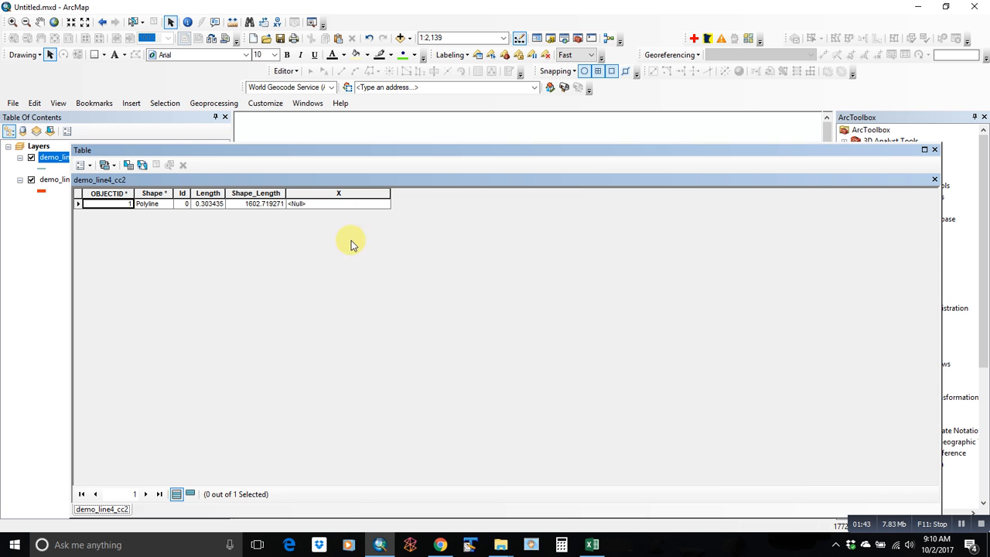
# Step: Add a second field named Y of type Double to the demo_line4_cc2 table
pyautogui.click(104, 167)
pyautogui.click(147, 250)
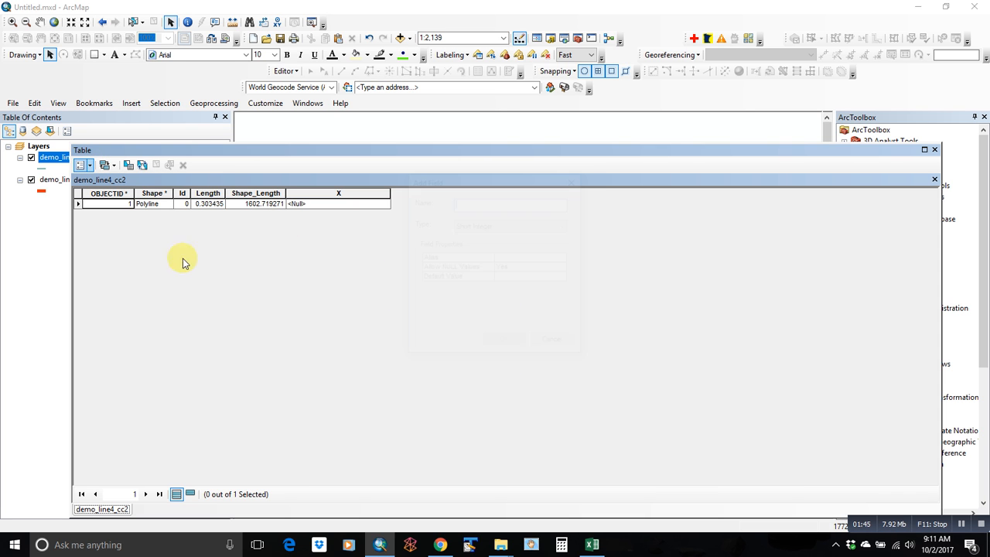
pyautogui.click(498, 226)
pyautogui.click(479, 263)
pyautogui.click(490, 205)
pyautogui.write('Y')
pyautogui.click(521, 344)
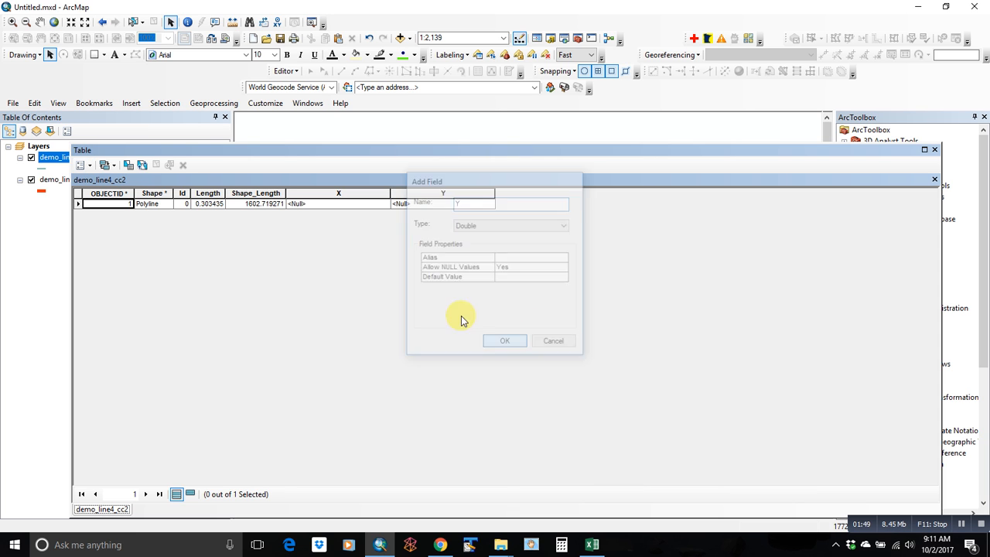
# Step: Calculate the X field's geometry as X Coordinate of Line Start, using the data source's coordinate system and US feet
pyautogui.click(371, 194)
pyautogui.rightClick(370, 195)
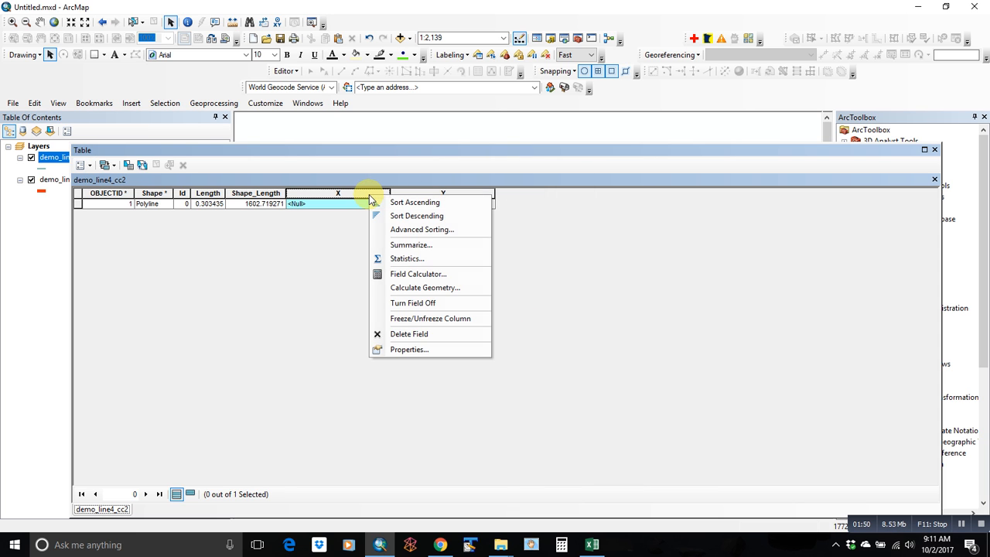
pyautogui.click(422, 288)
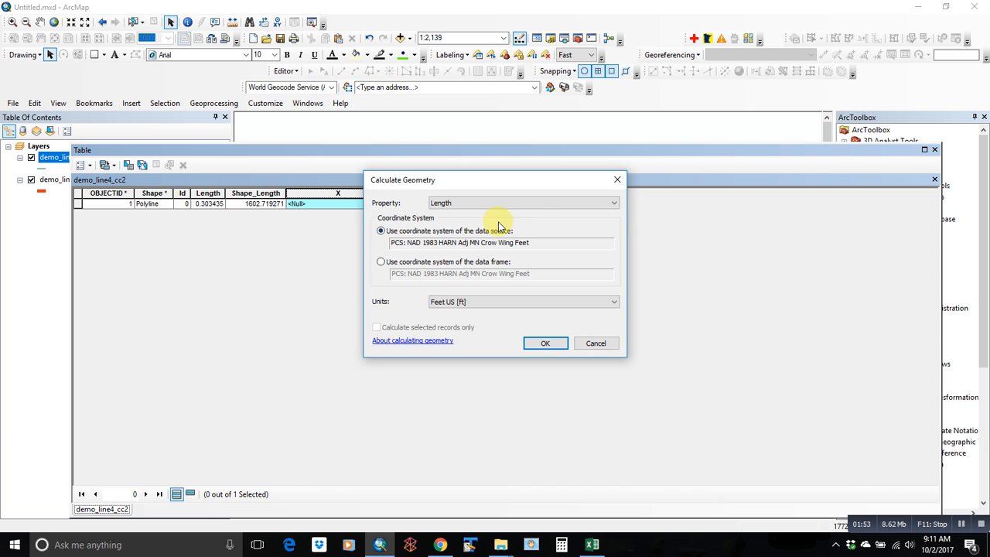
pyautogui.click(545, 202)
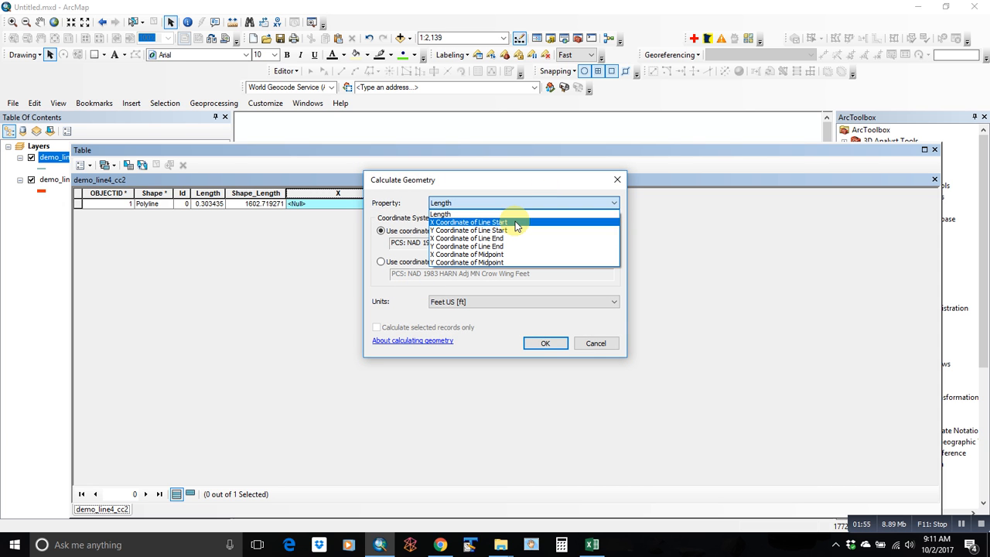
pyautogui.click(517, 223)
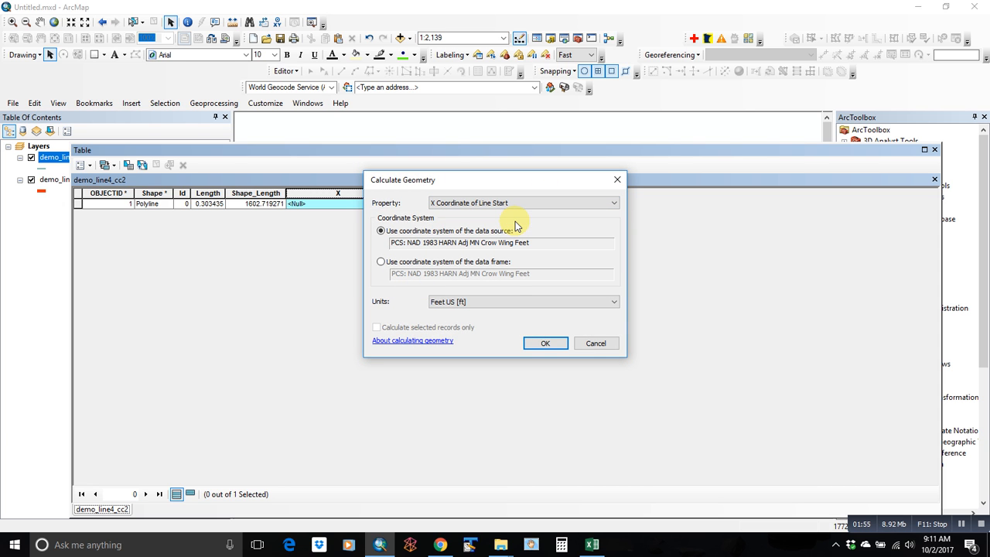
pyautogui.click(544, 343)
# Step: Calculate the Y field's geometry as Y Coordinate of Line Start, using the data source's coordinate system and US feet, and close the table
pyautogui.click(468, 194)
pyautogui.rightClick(468, 194)
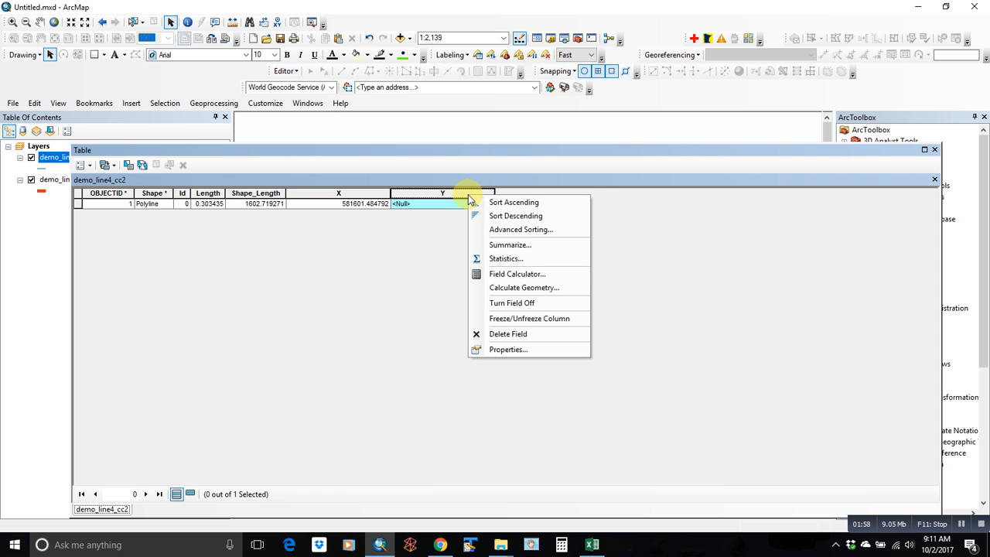
pyautogui.click(507, 289)
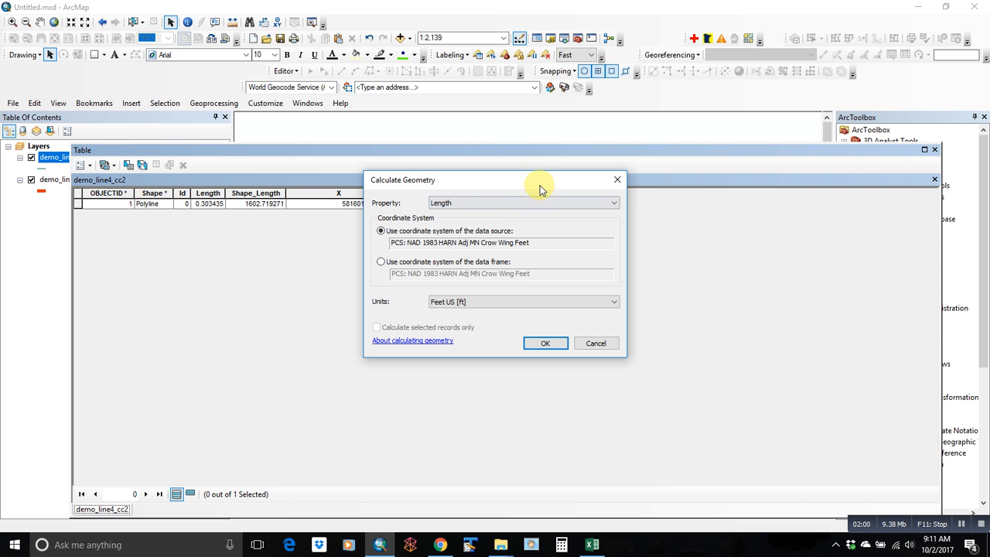
pyautogui.moveTo(542, 179); pyautogui.dragTo(681, 202)
pyautogui.click(680, 225)
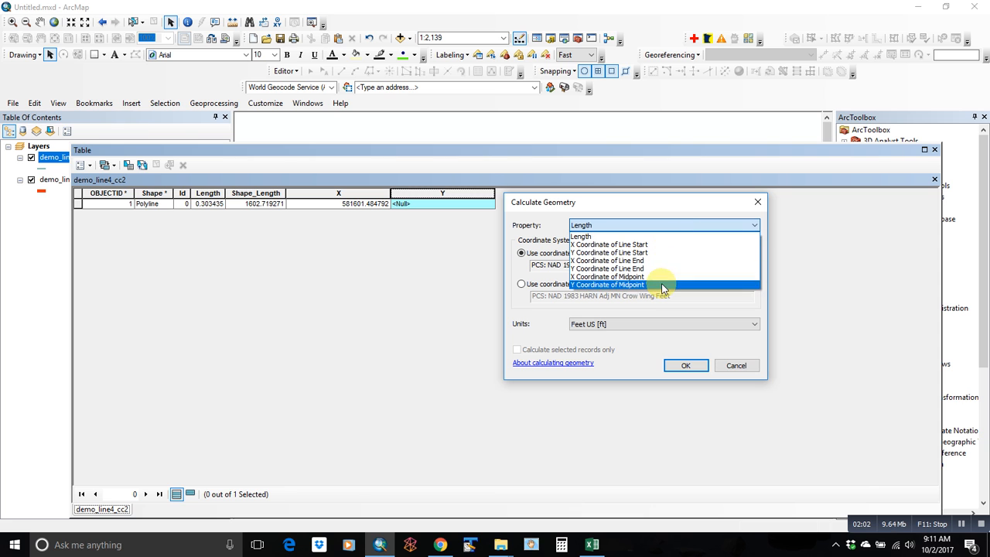
pyautogui.click(653, 252)
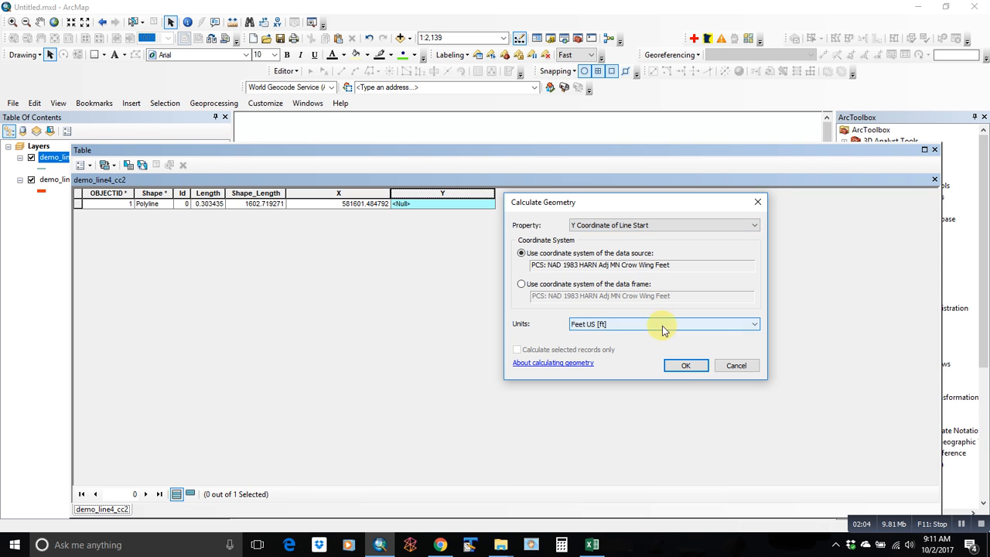
pyautogui.click(686, 366)
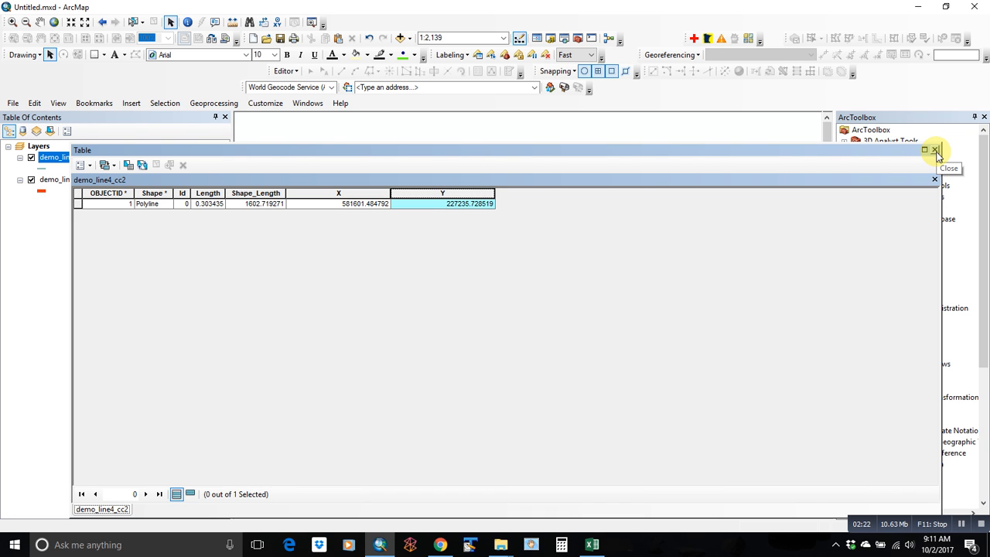
pyautogui.click(934, 150)
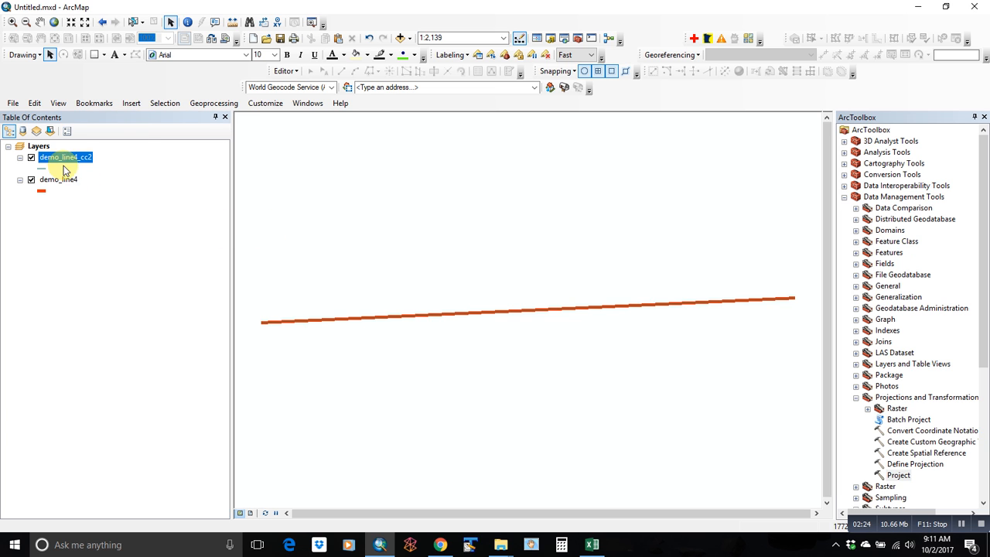
# Step: Open the properties of the Layers data frame and check its current coordinate system
pyautogui.click(37, 147)
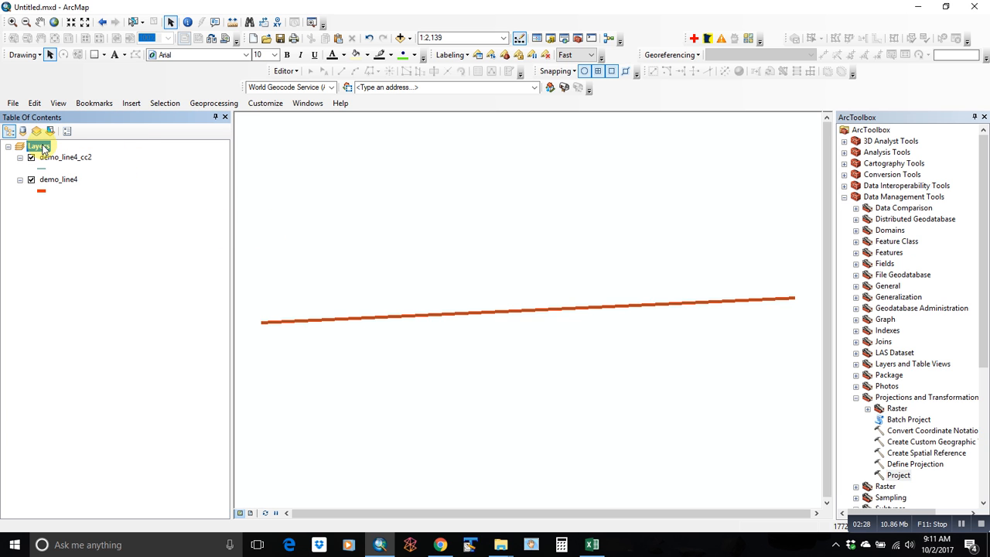
pyautogui.rightClick(44, 149)
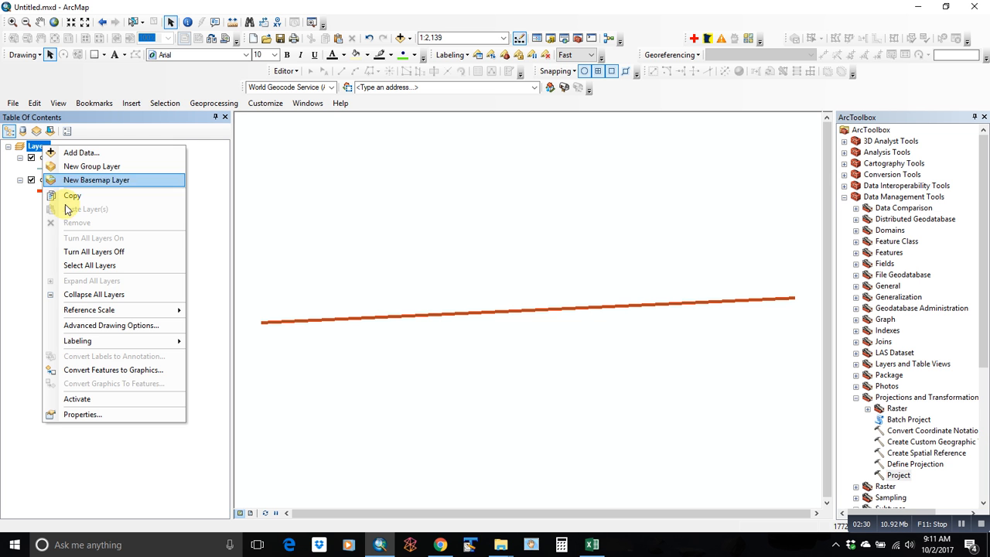
pyautogui.click(98, 413)
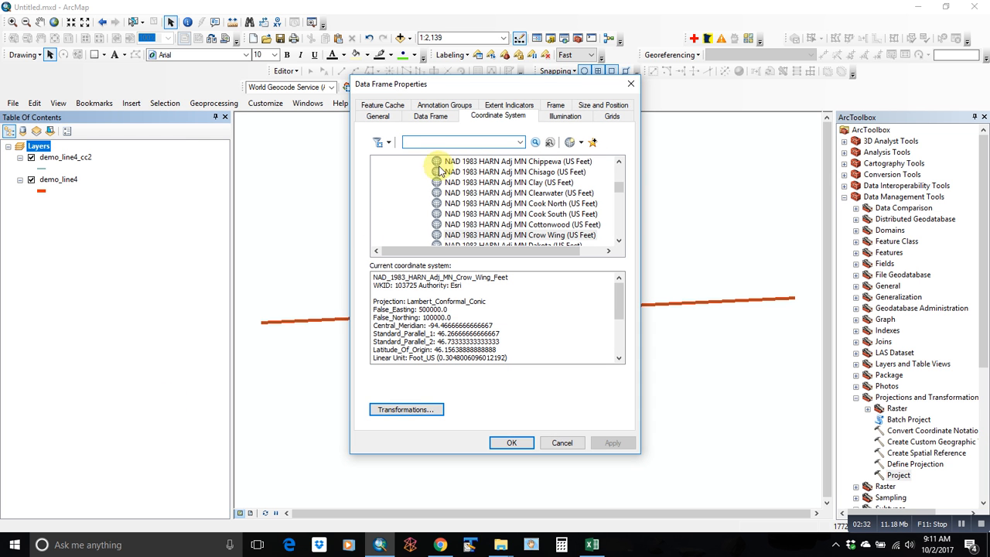
pyautogui.click(587, 235)
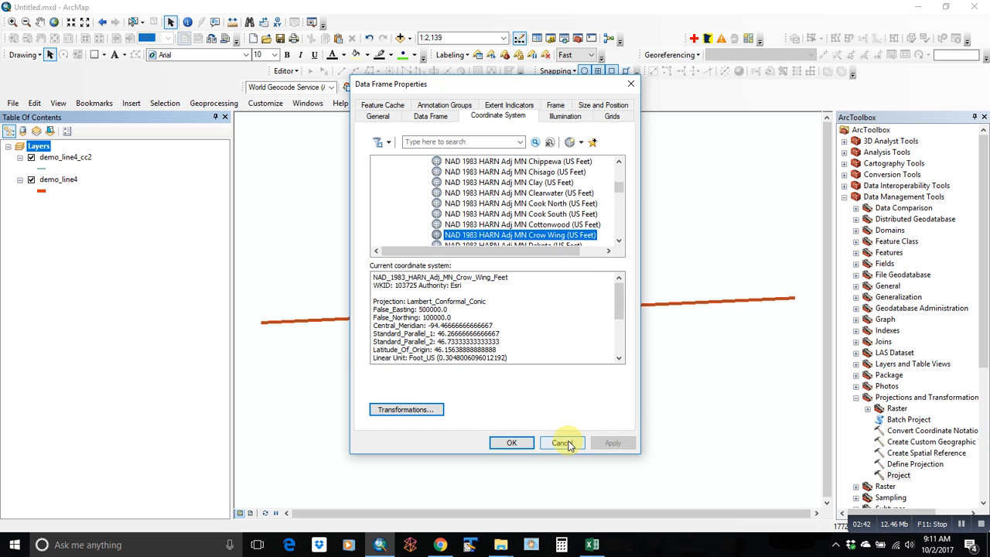
# Step: Set the data frame's coordinate system to the projected system NAD 1983 UTM Zone 15N and apply it
pyautogui.scroll(1, 619, 187)
pyautogui.moveTo(619, 187); pyautogui.dragTo(621, 173)
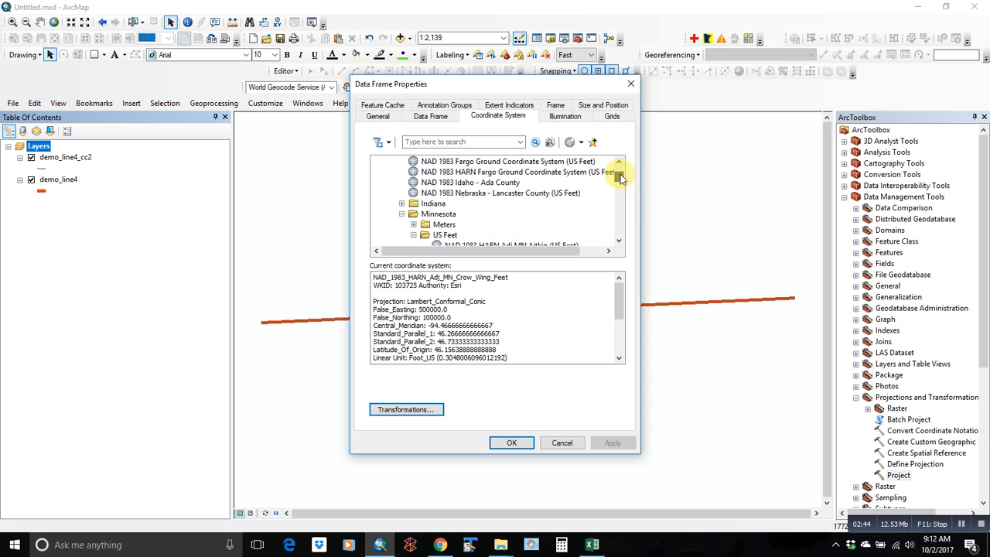
pyautogui.click(414, 235)
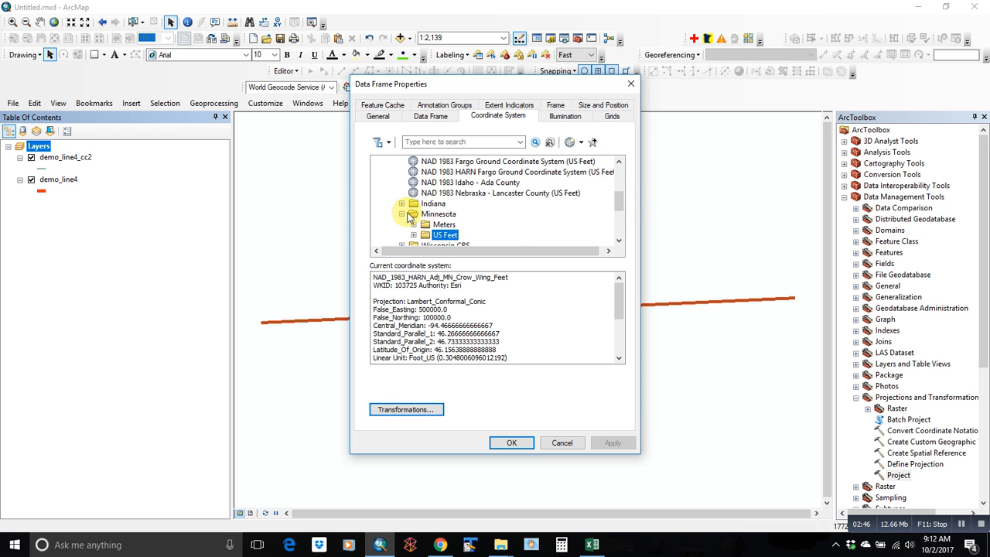
pyautogui.scroll(5, 409, 218)
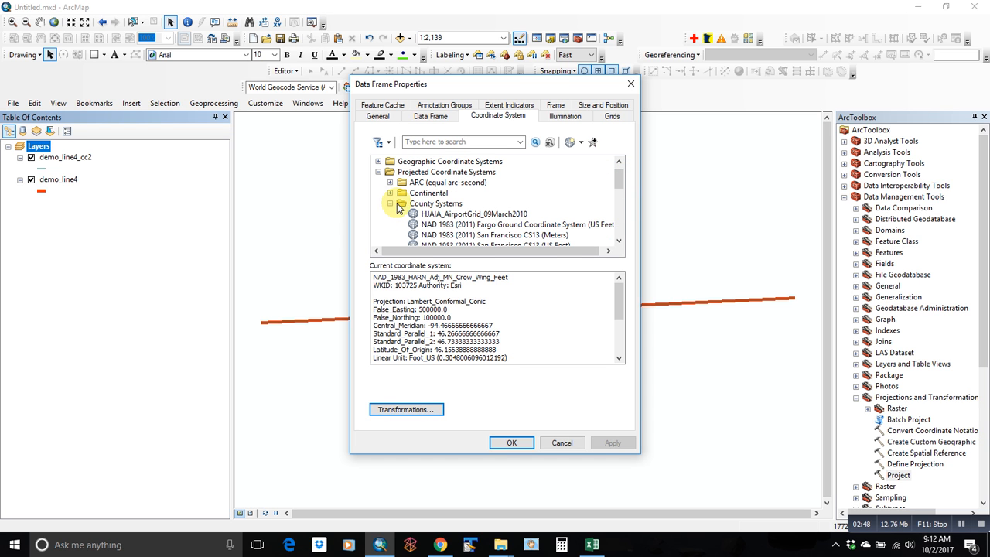
pyautogui.click(389, 204)
pyautogui.scroll(-1, 398, 216)
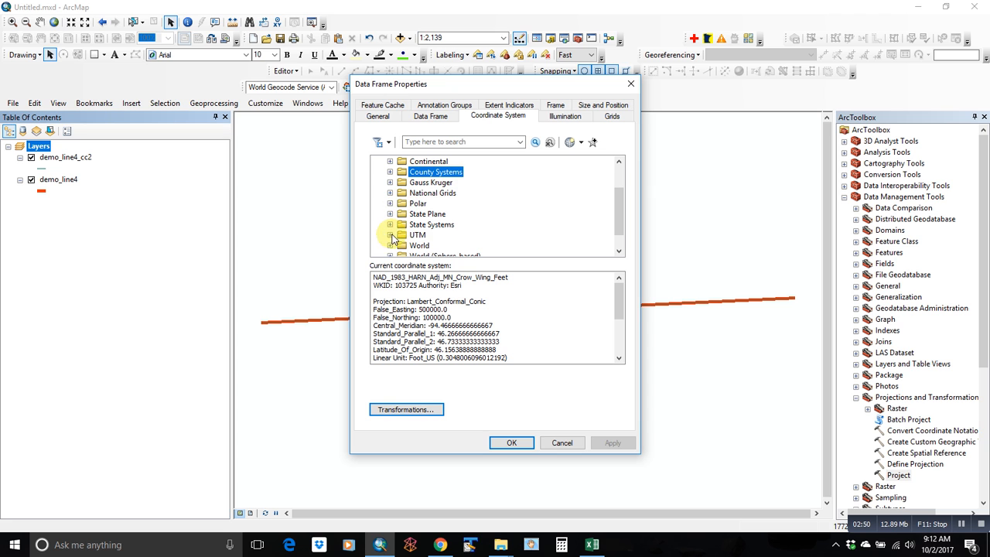
pyautogui.click(390, 235)
pyautogui.click(402, 246)
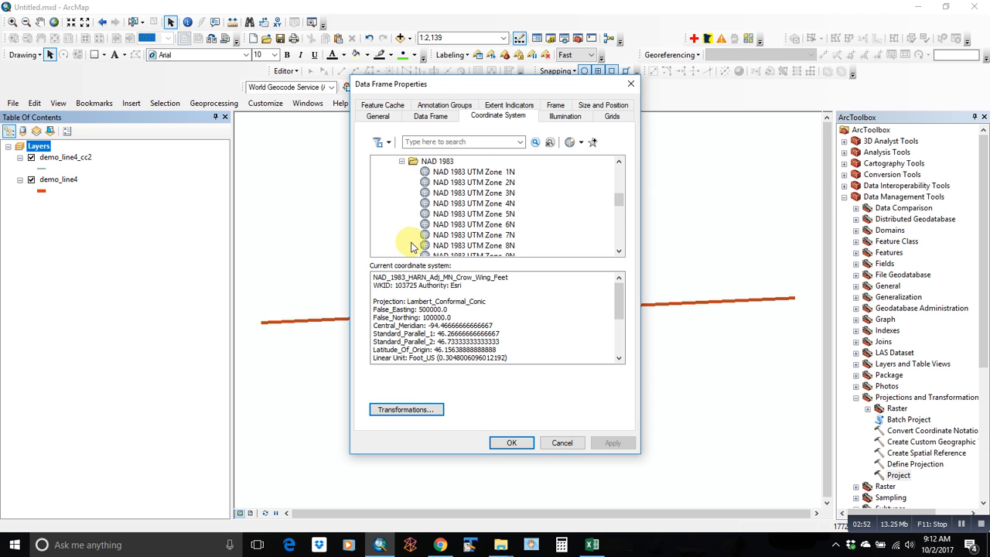
pyautogui.scroll(-1, 530, 225)
pyautogui.scroll(-1, 531, 225)
pyautogui.click(498, 225)
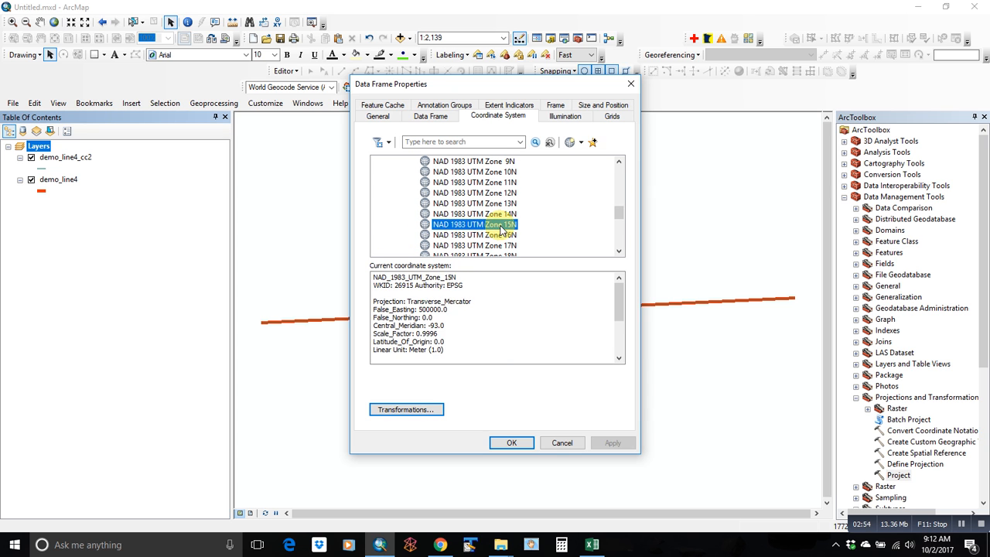
pyautogui.click(511, 442)
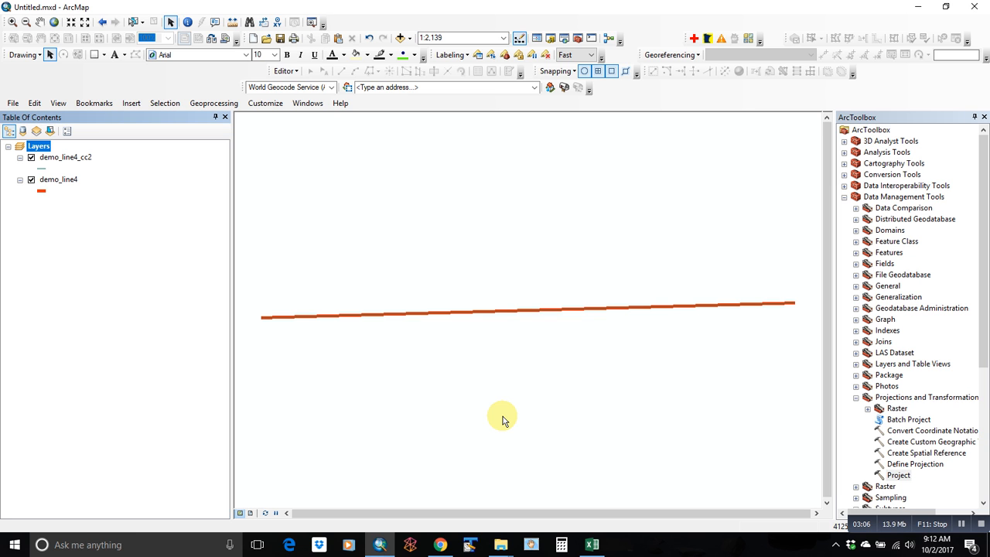
# Step: Review the UTM coordinate system assigned in the Layers data frame's properties and close them without changes
pyautogui.rightClick(39, 147)
pyautogui.click(279, 10)
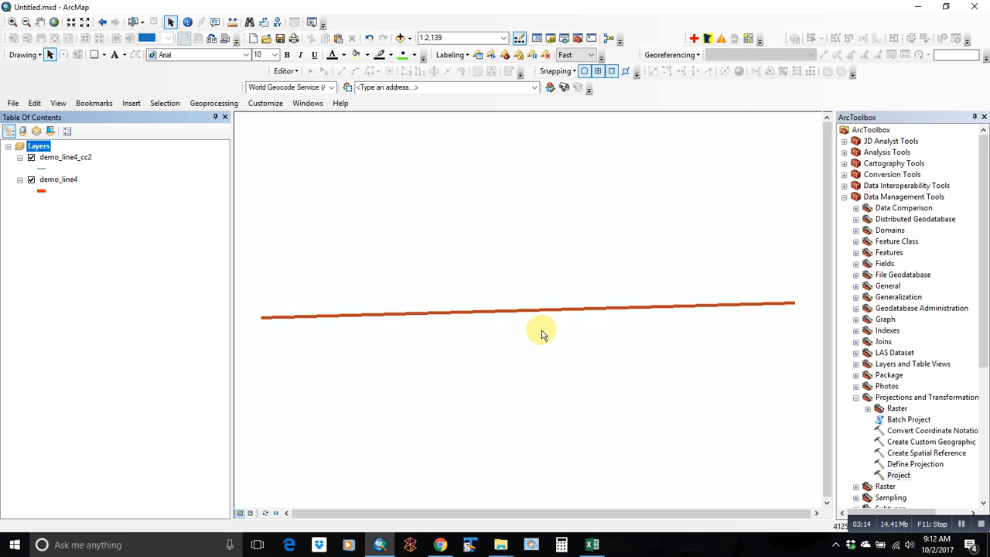
pyautogui.rightClick(37, 151)
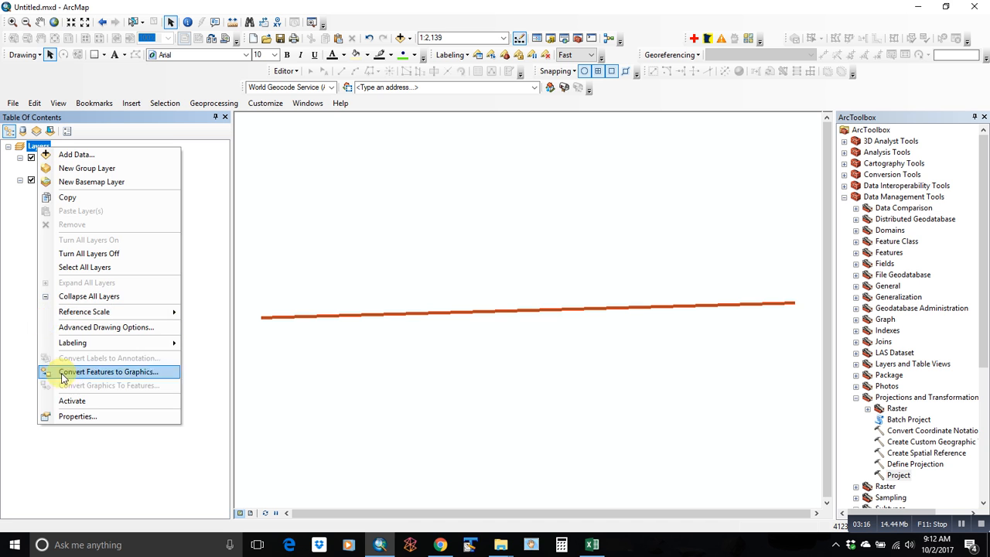
pyautogui.click(81, 420)
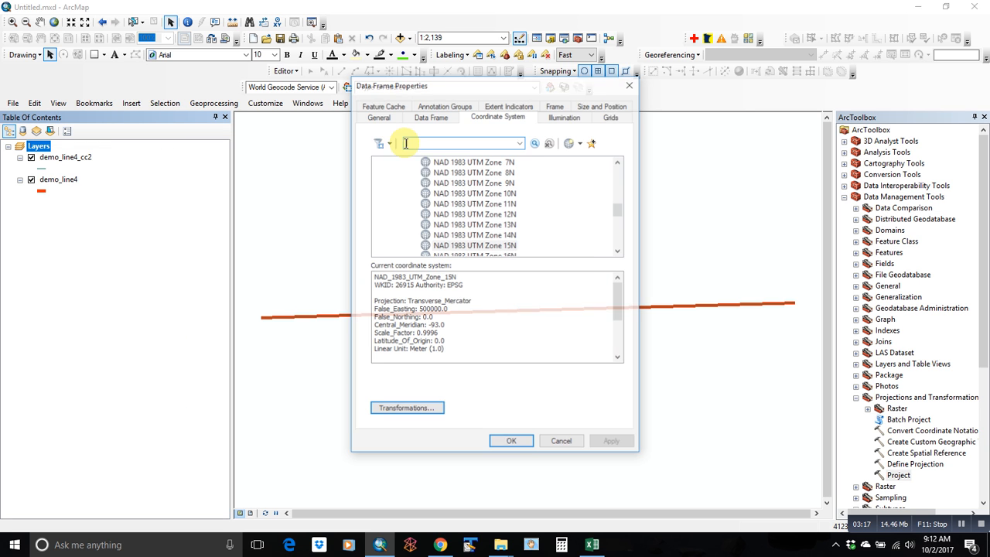
pyautogui.click(510, 245)
pyautogui.click(573, 444)
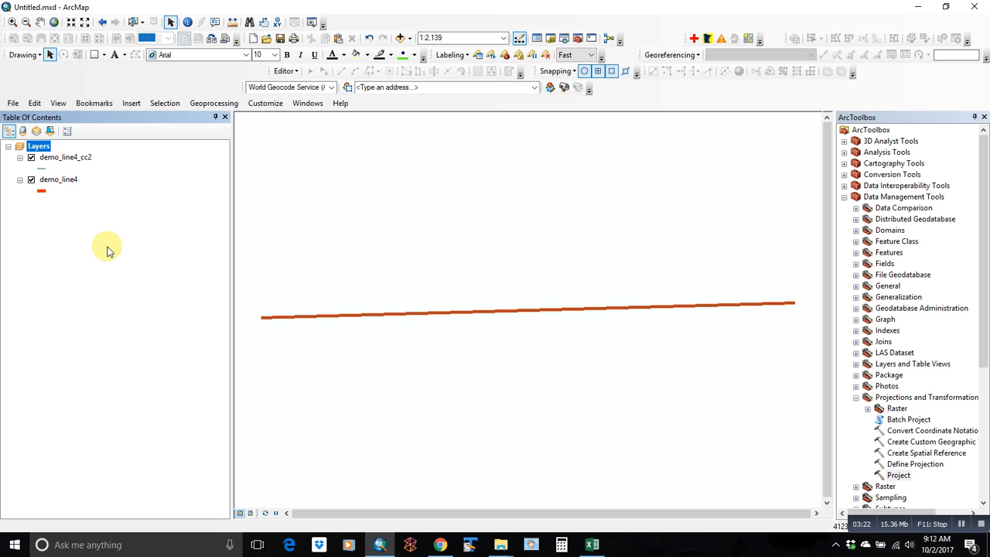
# Step: Export all features of demo_line4_cc2 in the data frame's coordinate system as demo_line_utm15 in the Misc folder and add the result to the map
pyautogui.click(58, 181)
pyautogui.click(68, 159)
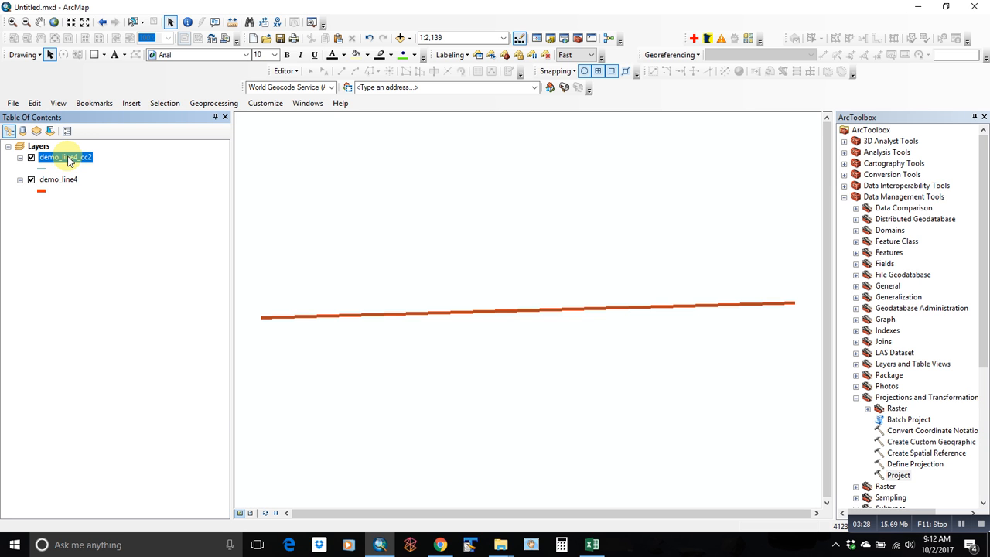
pyautogui.rightClick(68, 159)
pyautogui.moveTo(144, 375)
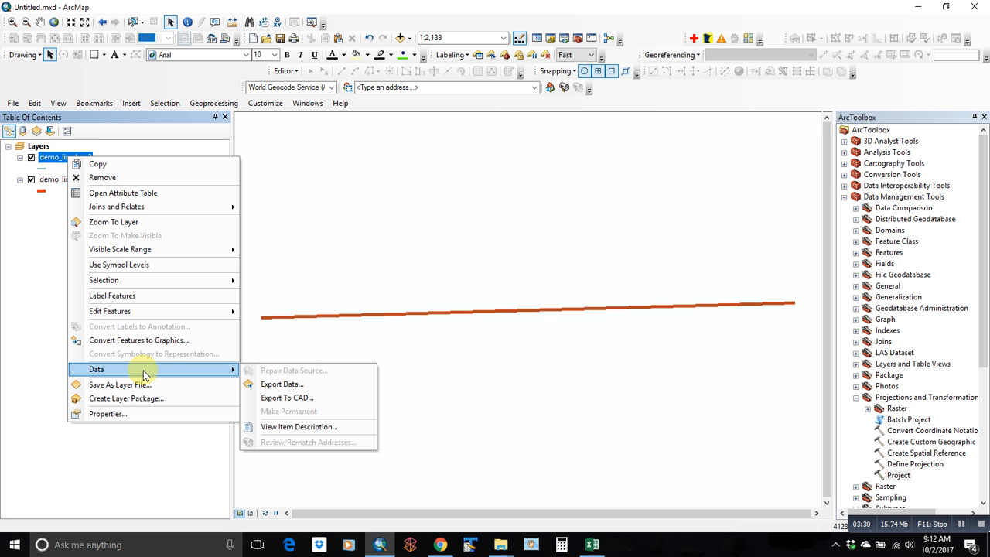
pyautogui.click(284, 384)
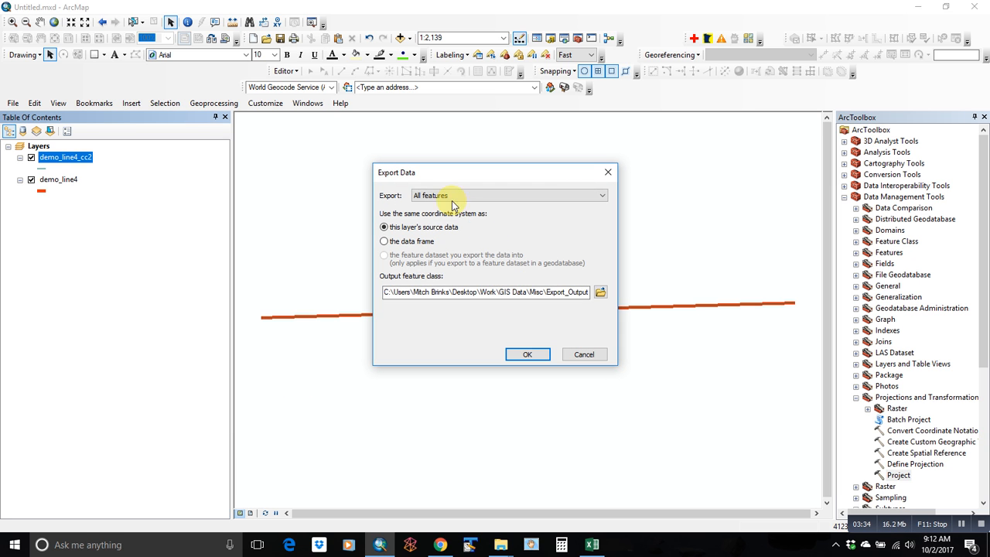
pyautogui.click(385, 242)
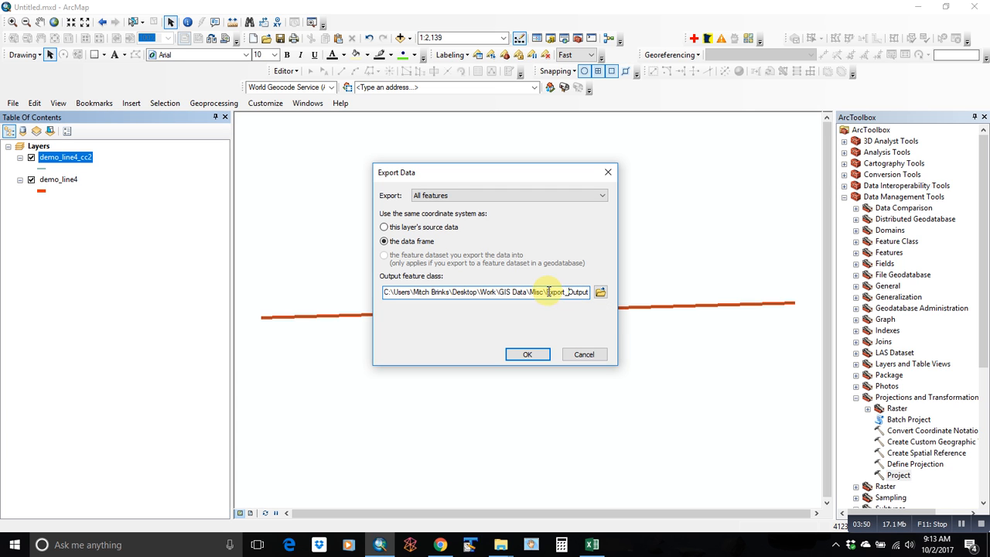
pyautogui.moveTo(547, 293); pyautogui.dragTo(660, 284)
pyautogui.write('f')
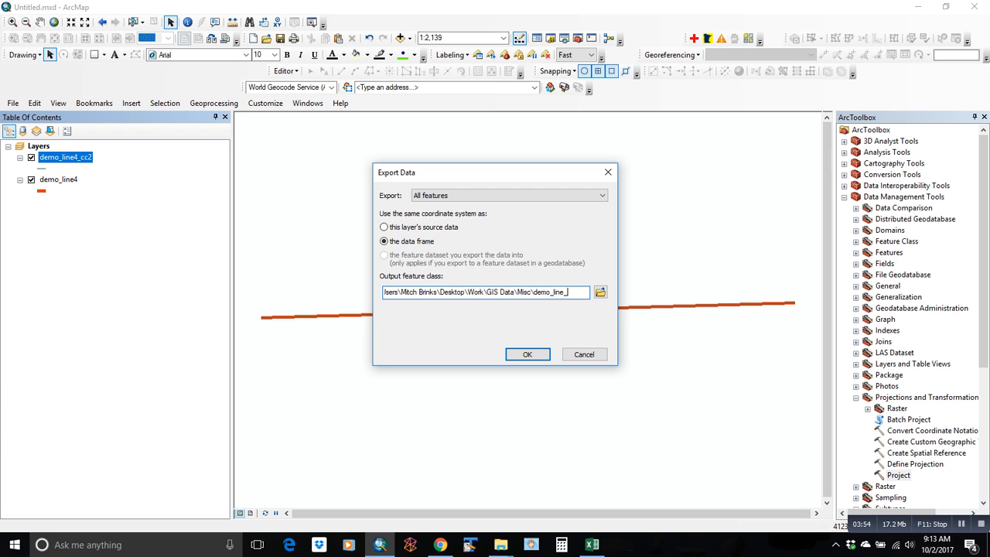
pyautogui.write('emo_line_utm15')
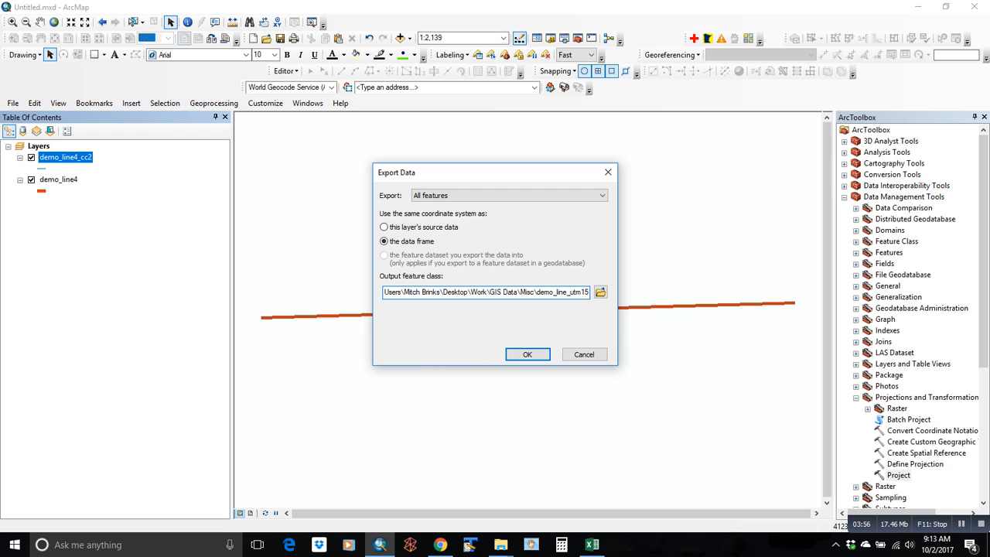
pyautogui.click(536, 354)
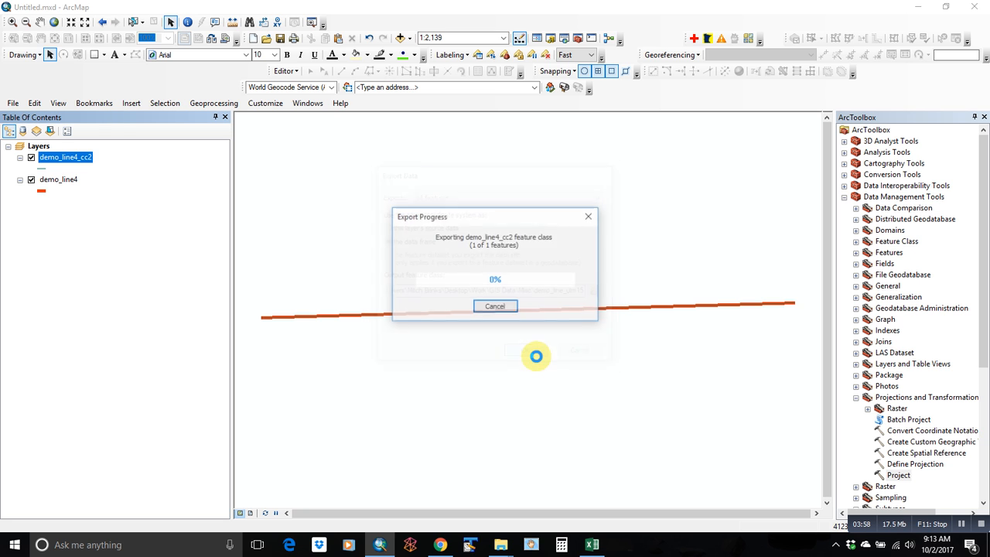
pyautogui.click(516, 320)
# Step: Check the projected coordinate system of the demo_line_utm15 layer in its source properties
pyautogui.click(70, 159)
pyautogui.rightClick(72, 162)
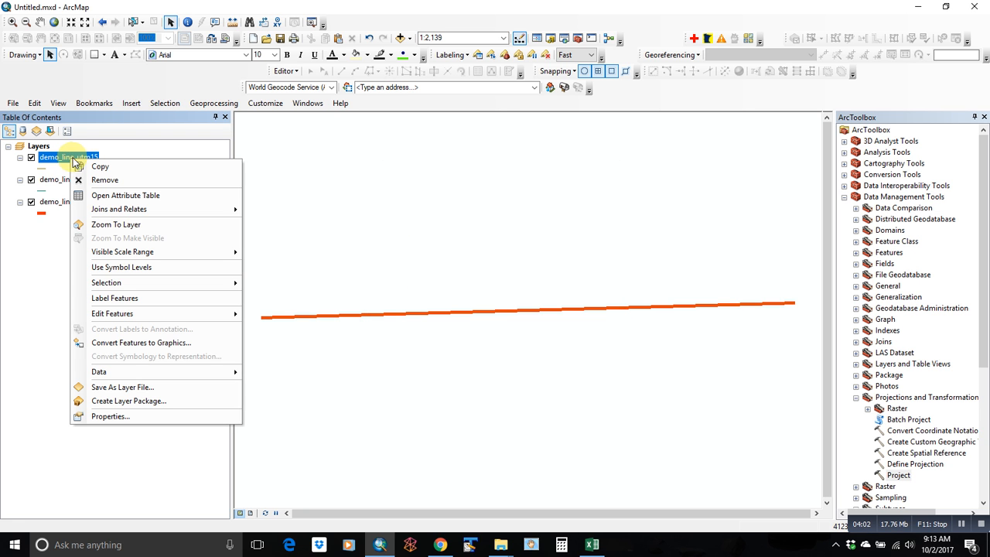
pyautogui.click(143, 418)
pyautogui.moveTo(423, 272); pyautogui.dragTo(501, 272)
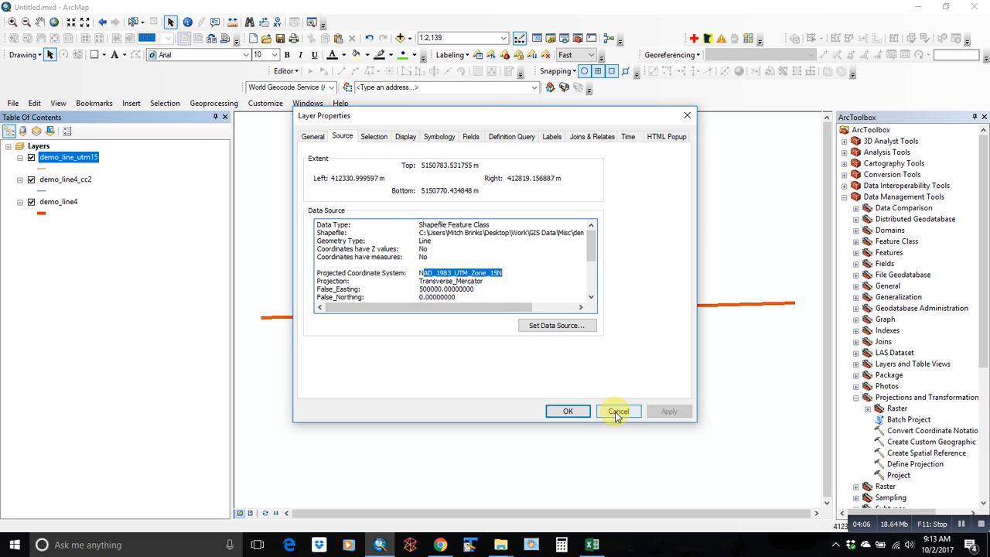